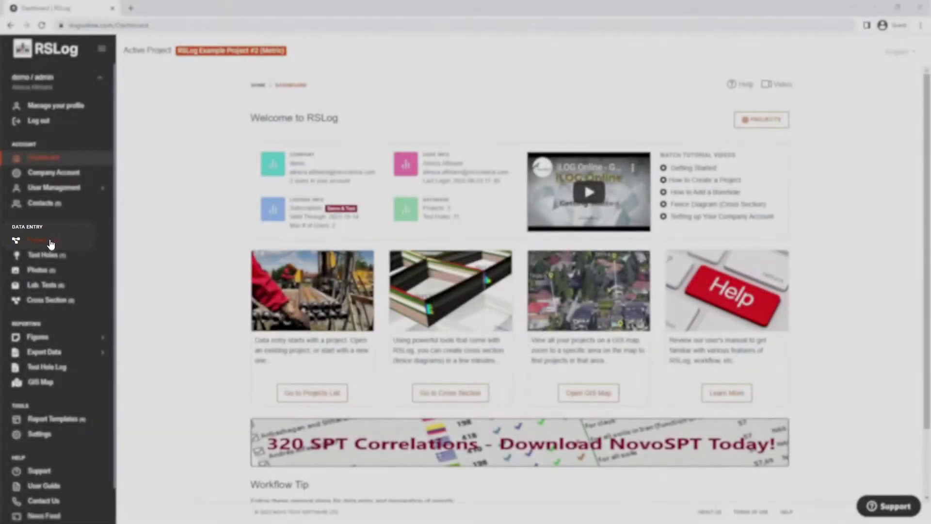
- Open a blank Create New Project form from the Projects list
click(84, 242)
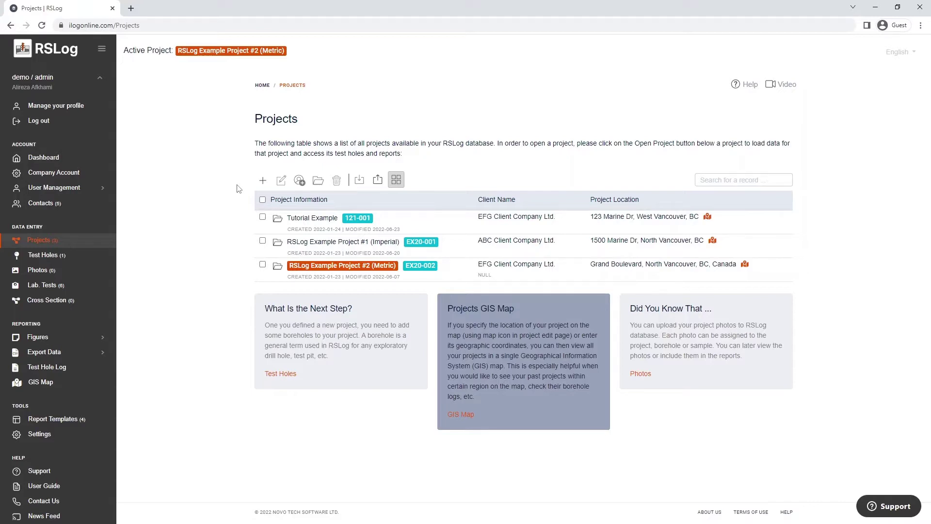
click(262, 180)
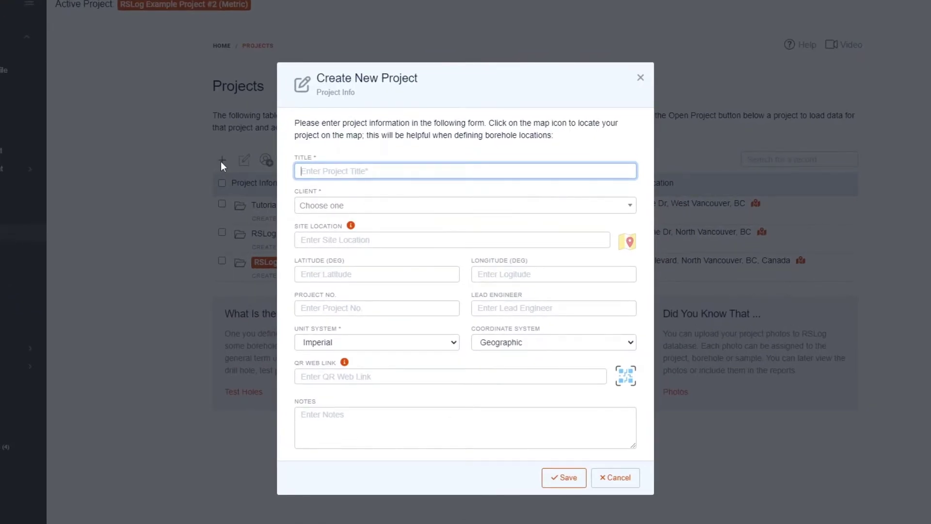
text(Example Project)
click(622, 208)
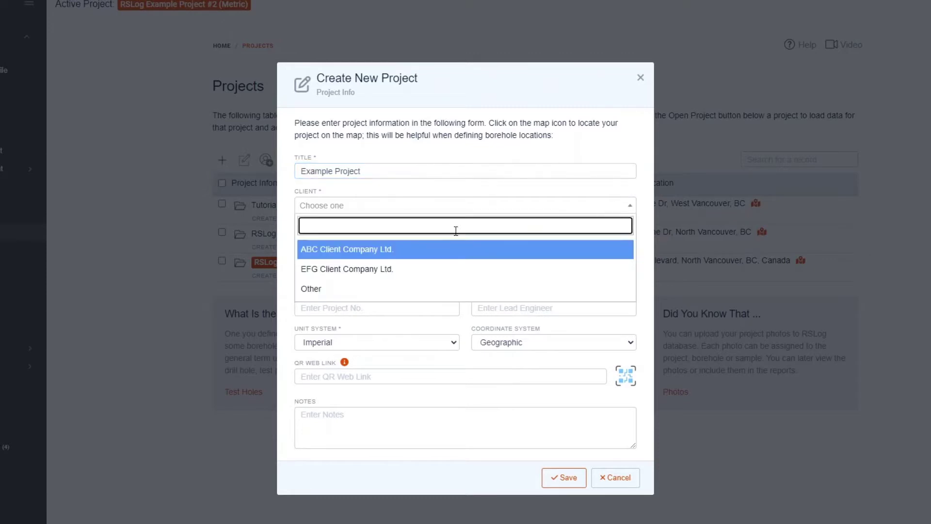
click(352, 291)
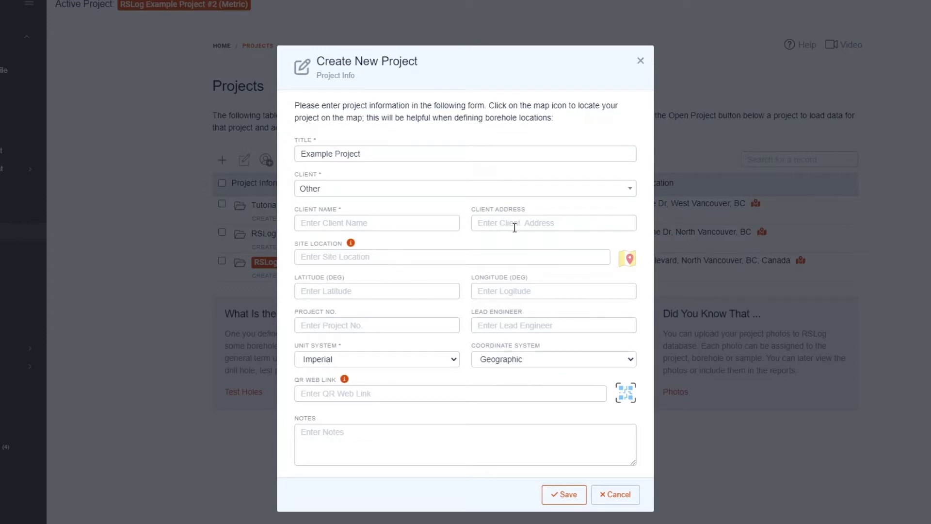
click(399, 192)
click(377, 235)
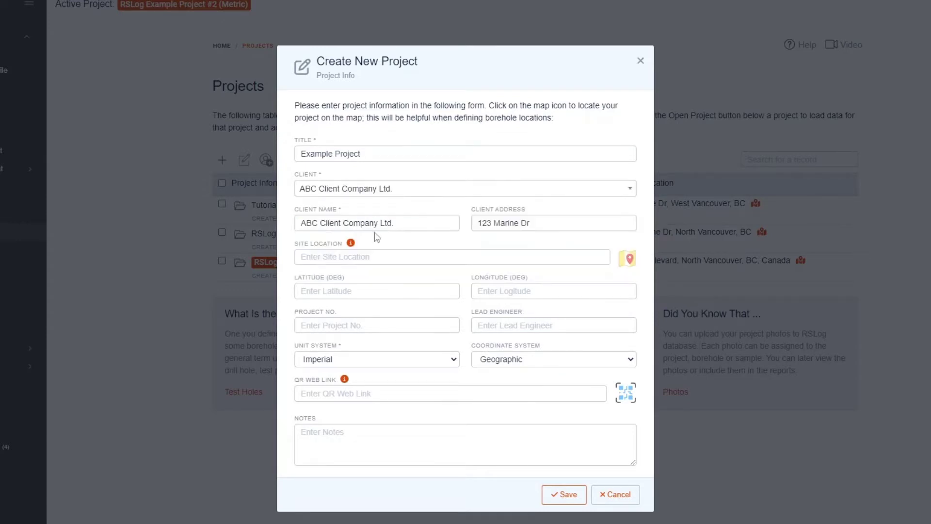
click(300, 256)
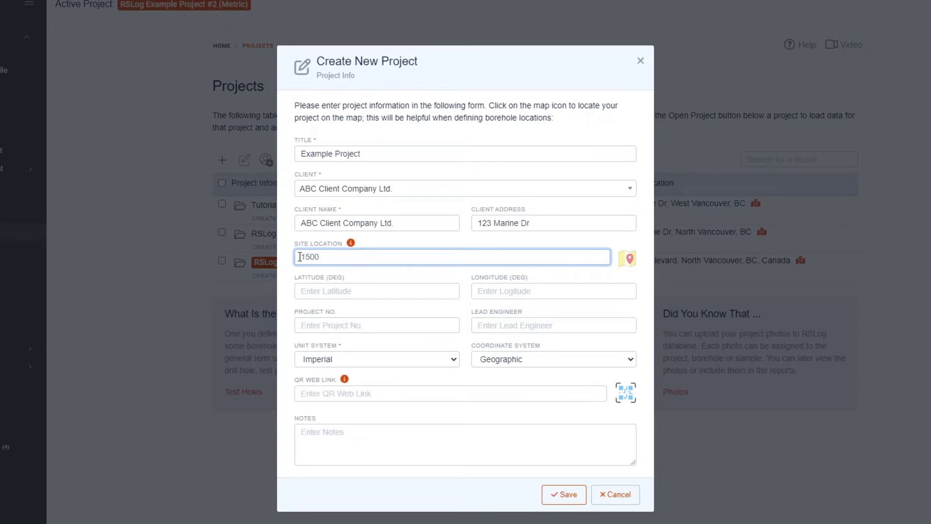
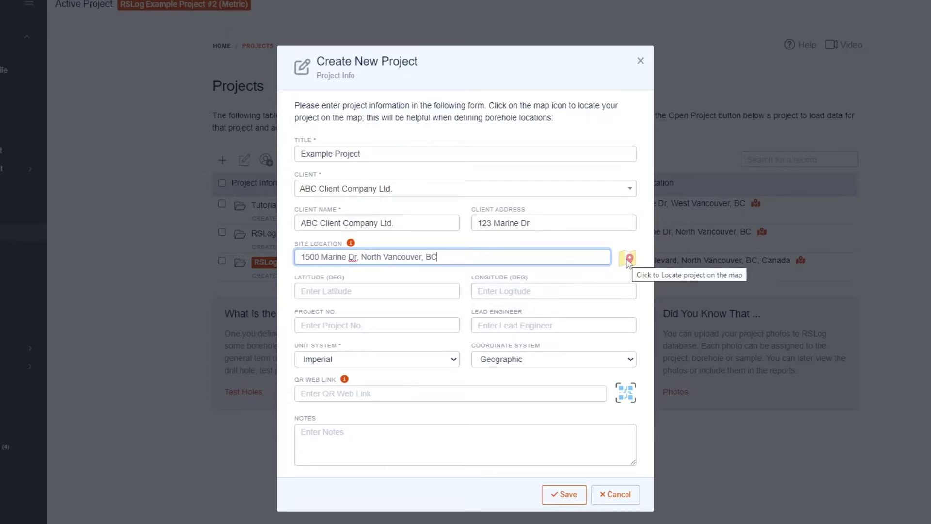
- Draw a four-corner polygon around the playing field on the map and save the location
click(627, 260)
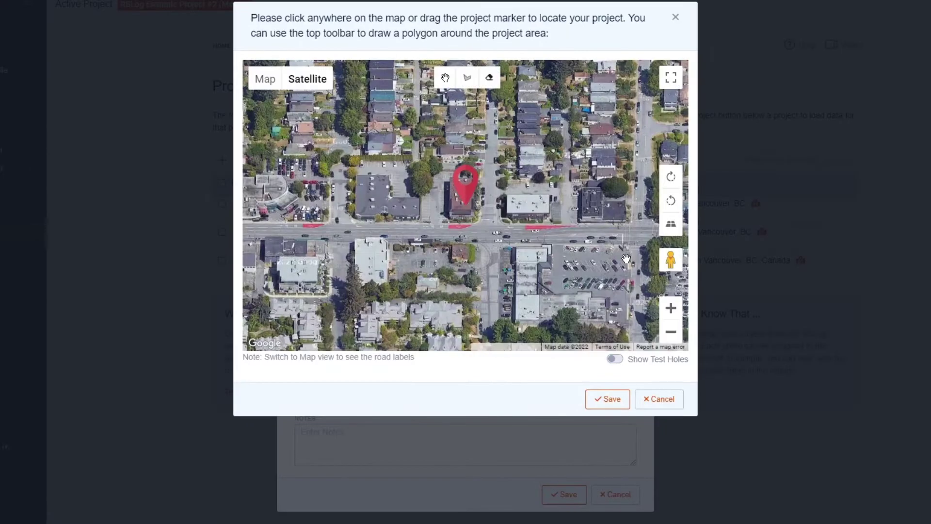
mouse_move(452, 197)
mouse_down()
mouse_move(552, 197)
mouse_move(595, 181)
mouse_move(301, 310)
mouse_move(381, 276)
mouse_move(408, 285)
mouse_move(488, 189)
mouse_move(480, 210)
mouse_up()
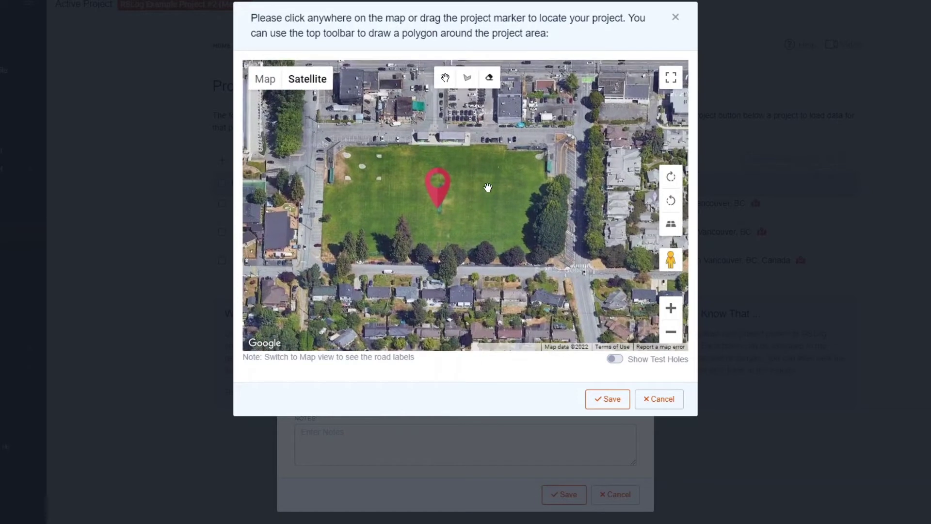
click(474, 77)
click(343, 152)
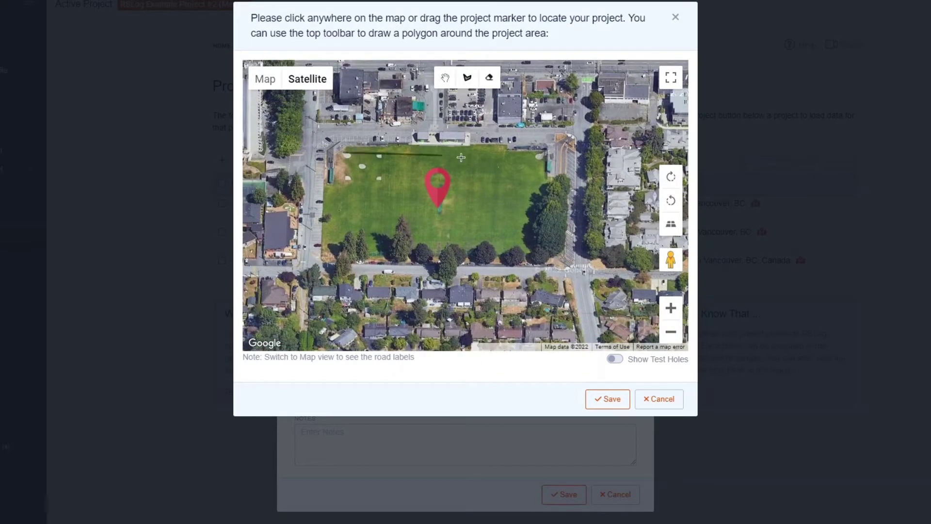
click(543, 152)
click(547, 249)
click(342, 247)
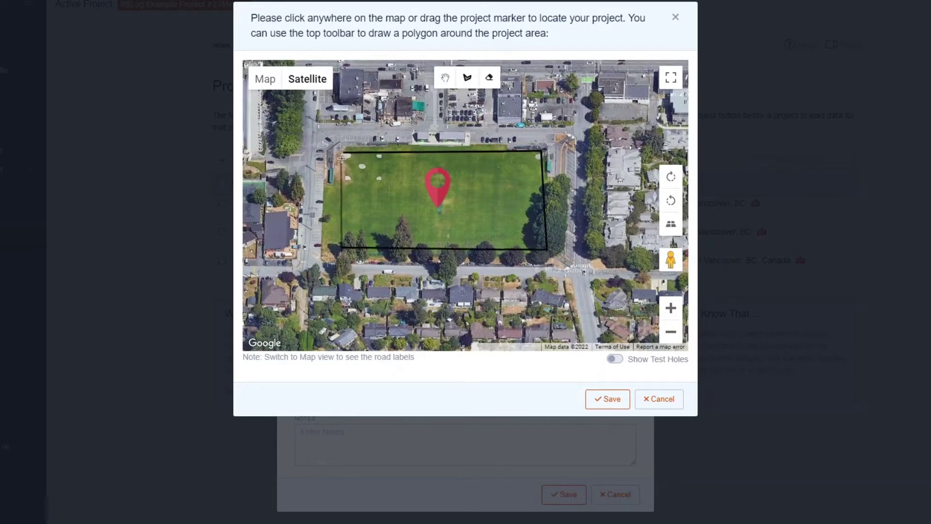
click(344, 153)
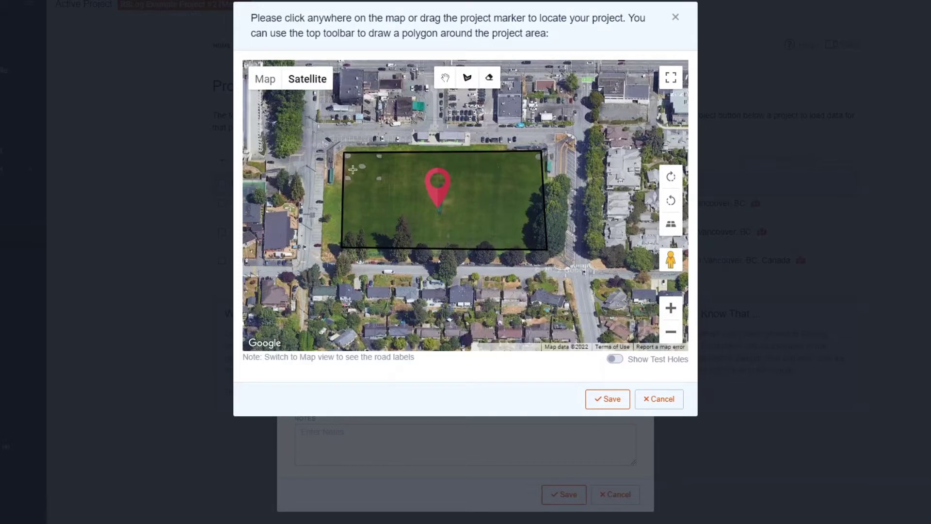
click(614, 402)
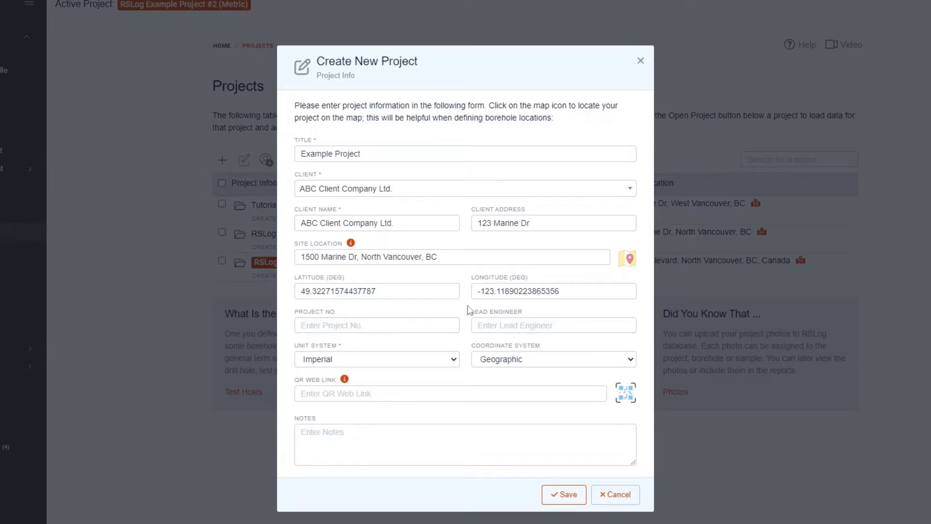
- Enter project number EX-002 and the lead engineer's name, keeping Imperial units
click(347, 326)
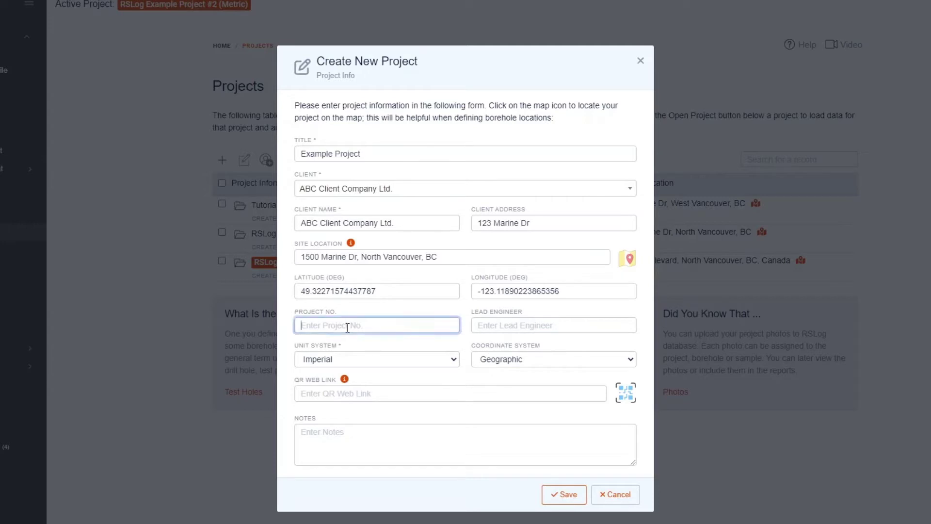
text(EX-002)
key(Tab)
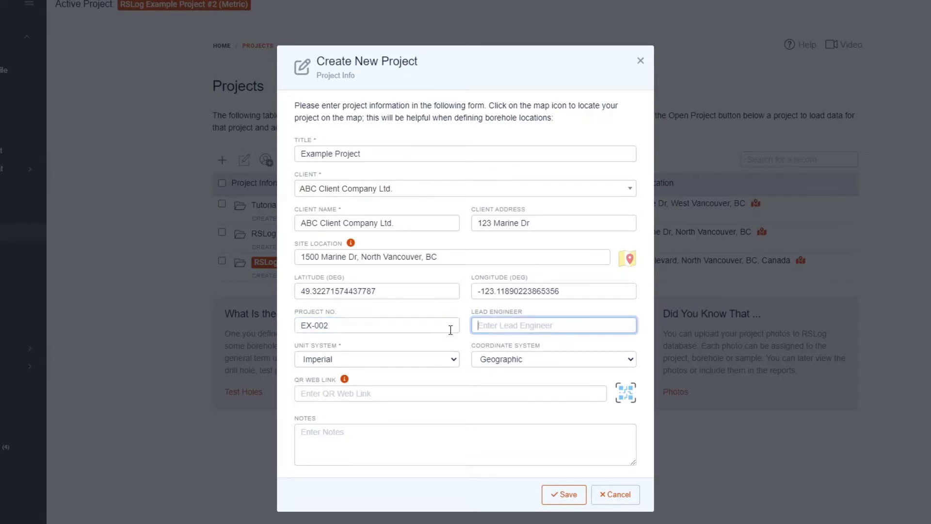
click(419, 358)
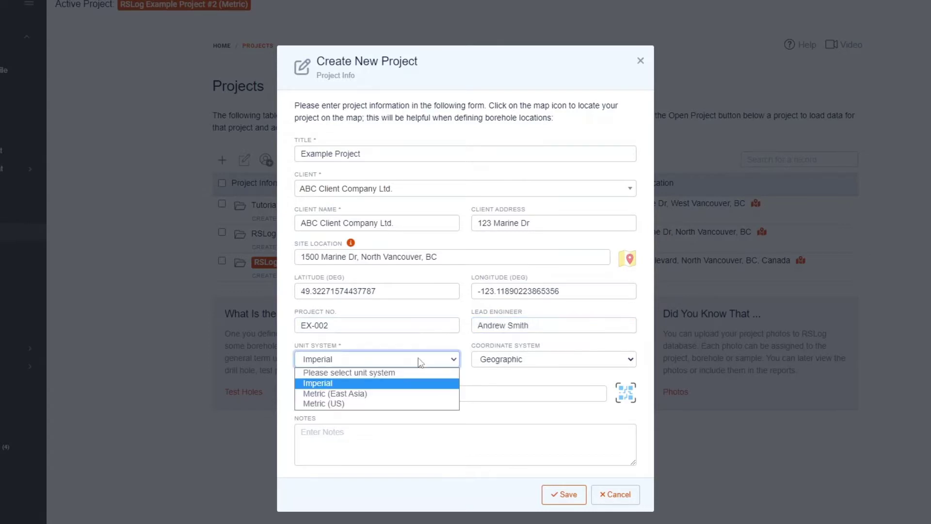
click(398, 383)
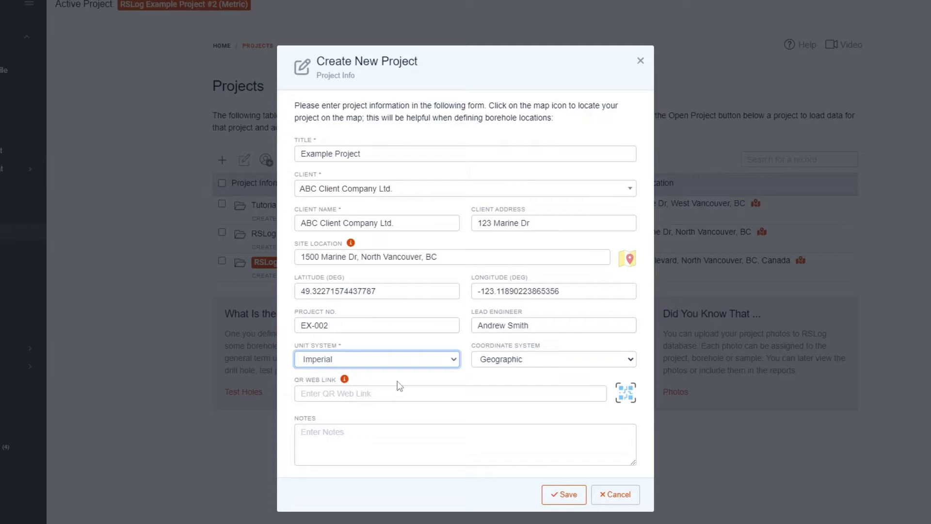
click(564, 362)
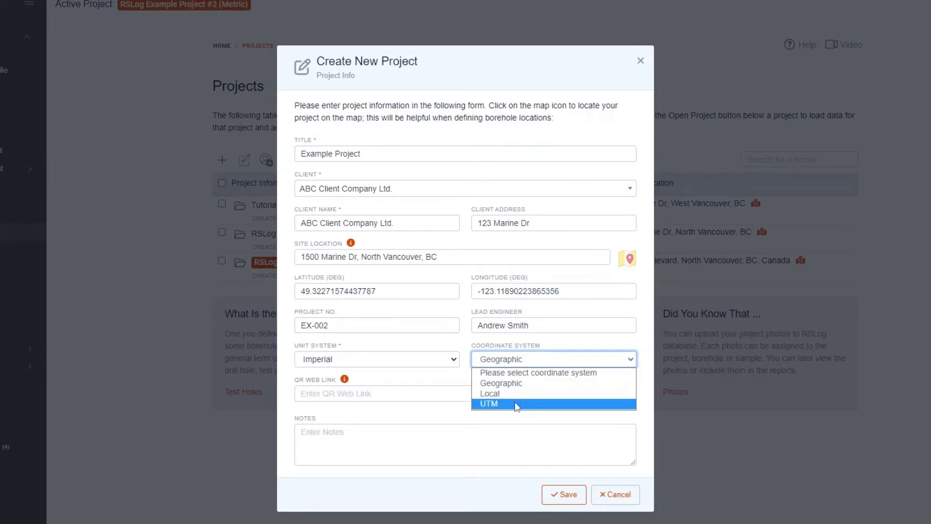
- Try UTM coordinates, then set the coordinate system back to Geographic
click(515, 404)
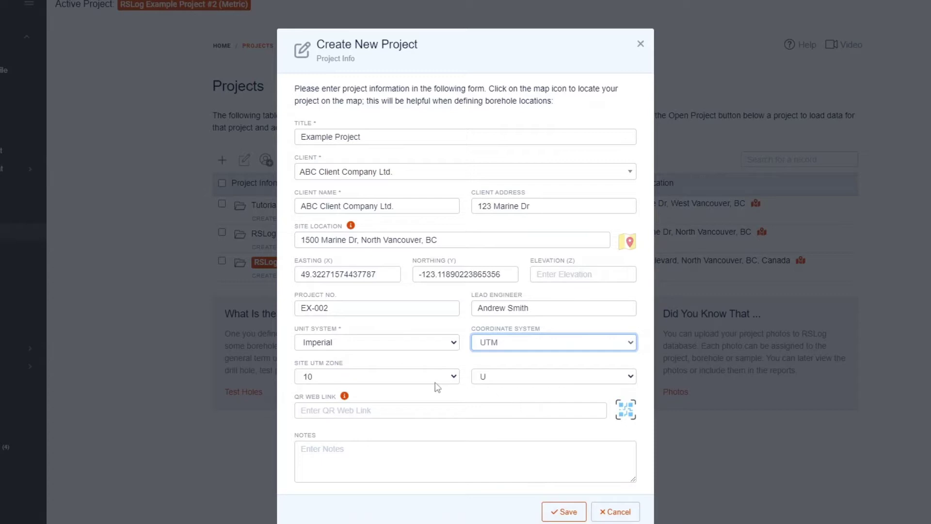
click(524, 346)
click(521, 367)
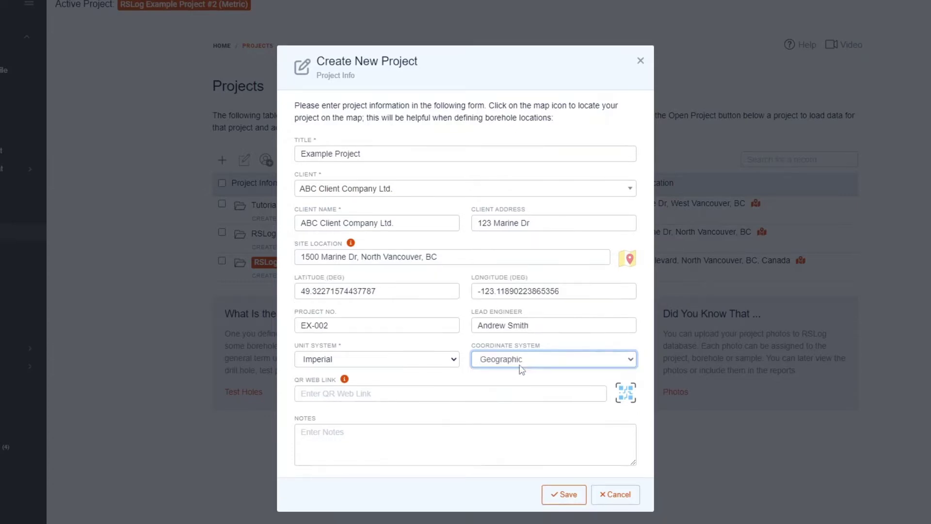
click(354, 393)
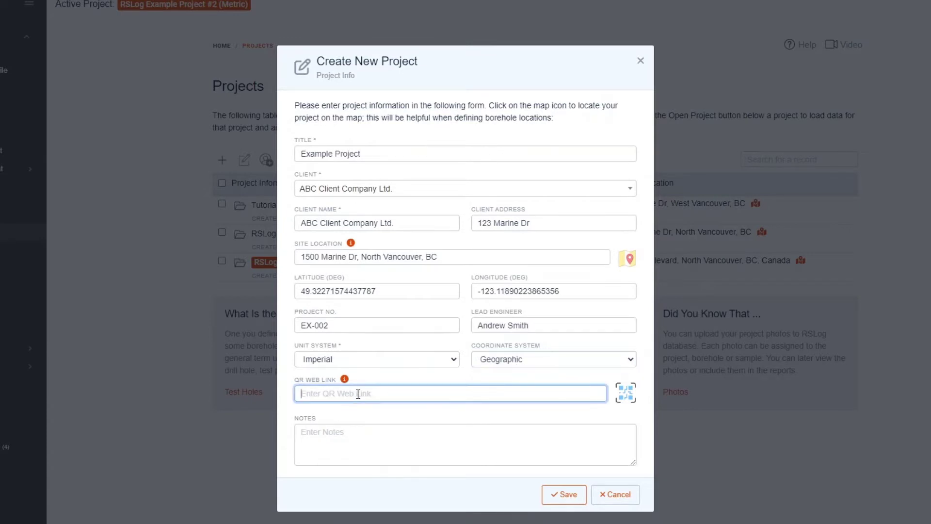
text(www.samplewebs)
text(ite.com)
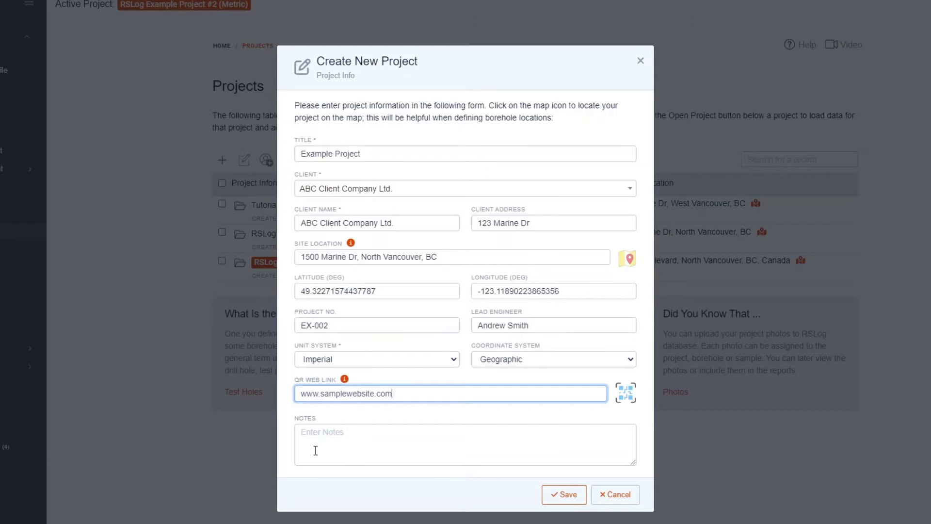
click(329, 443)
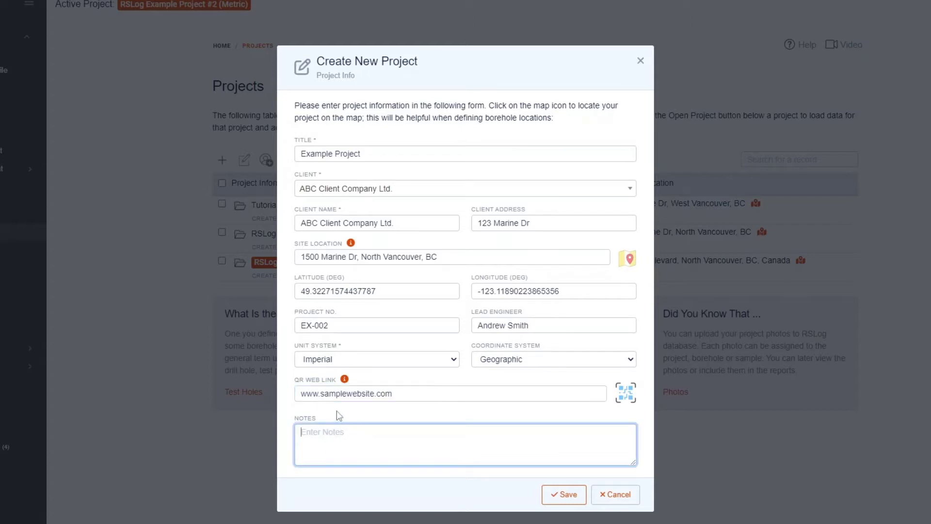
text(Enter your notes here)
- Search for ABC, open RSLog Example Project #1 (Imperial), and open test hole AH20-1
click(641, 62)
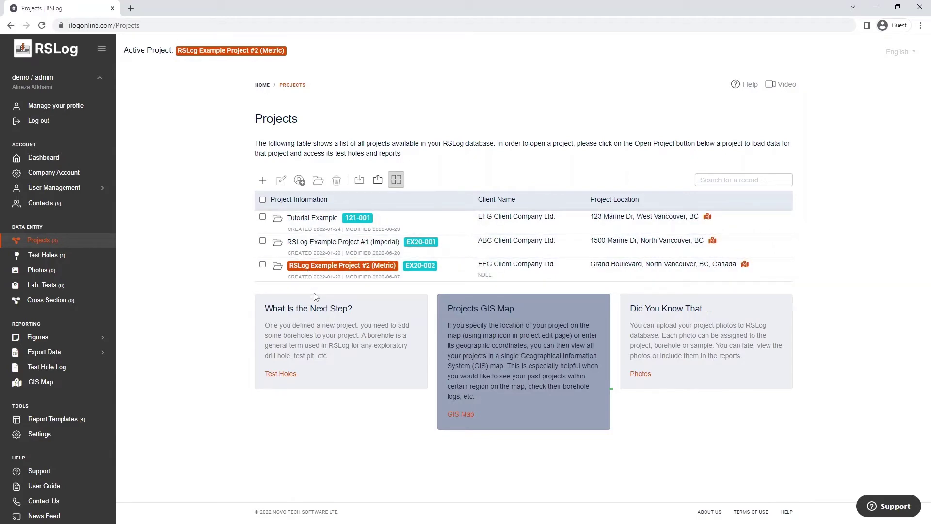
click(744, 181)
text(ABC)
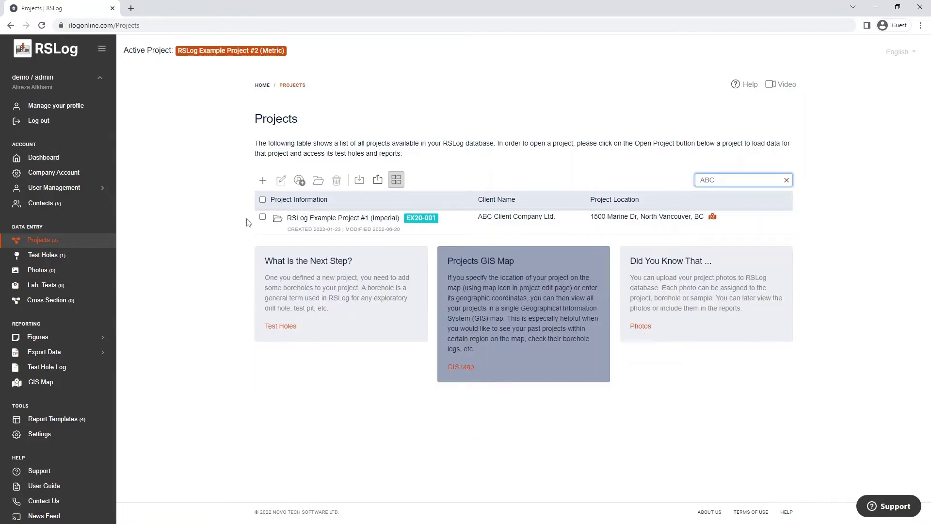
click(263, 217)
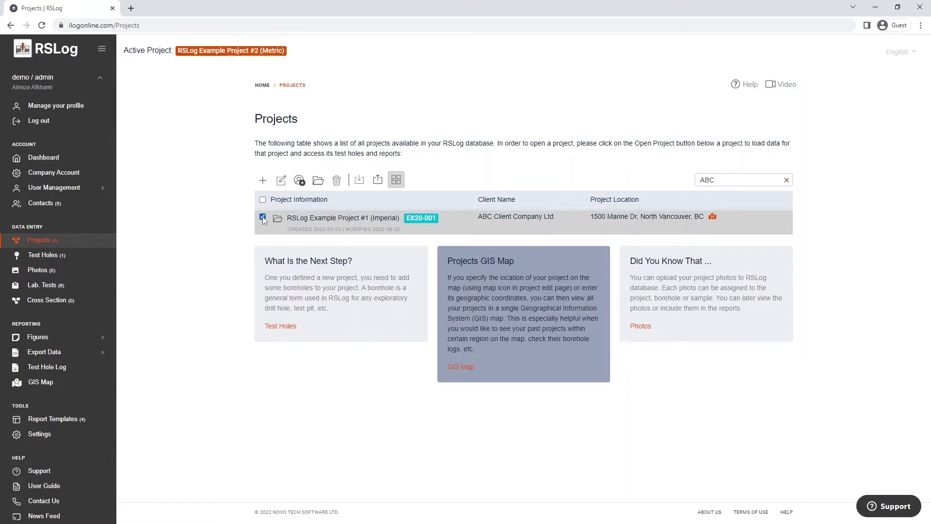
click(320, 183)
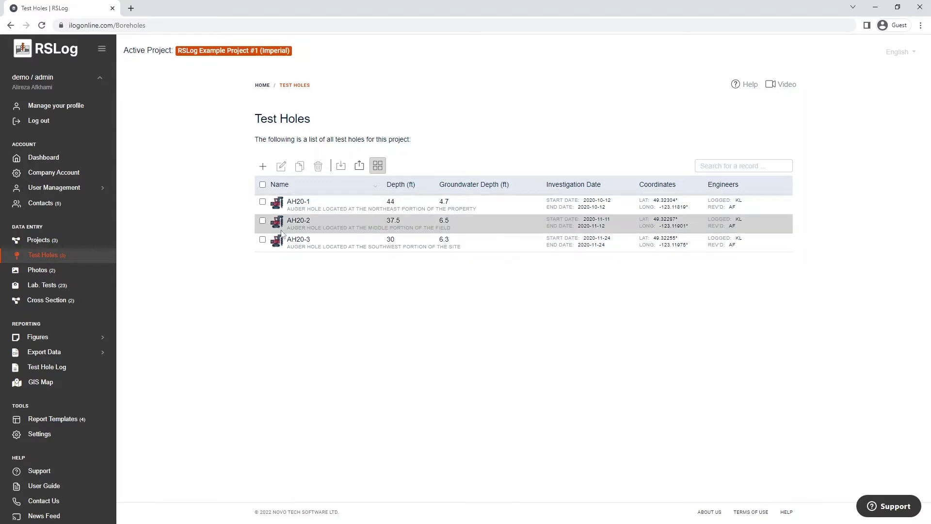
click(304, 205)
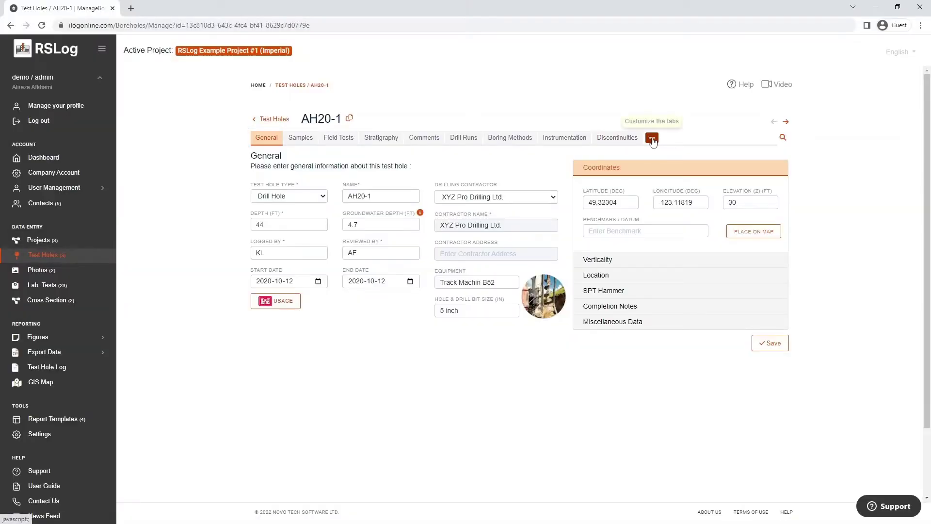
- Move the Discontinuities tab ahead of Instrumentation and save the tab order
click(652, 139)
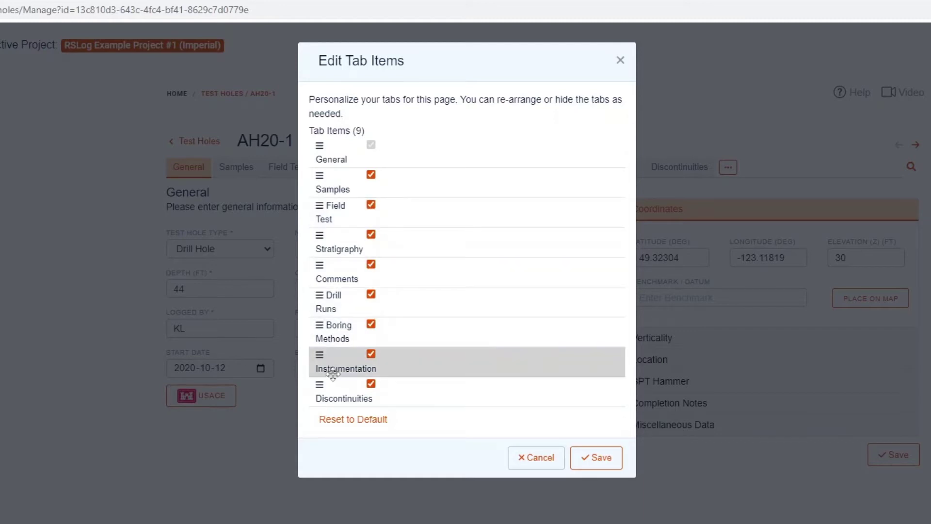
drag(319, 384, 316, 355)
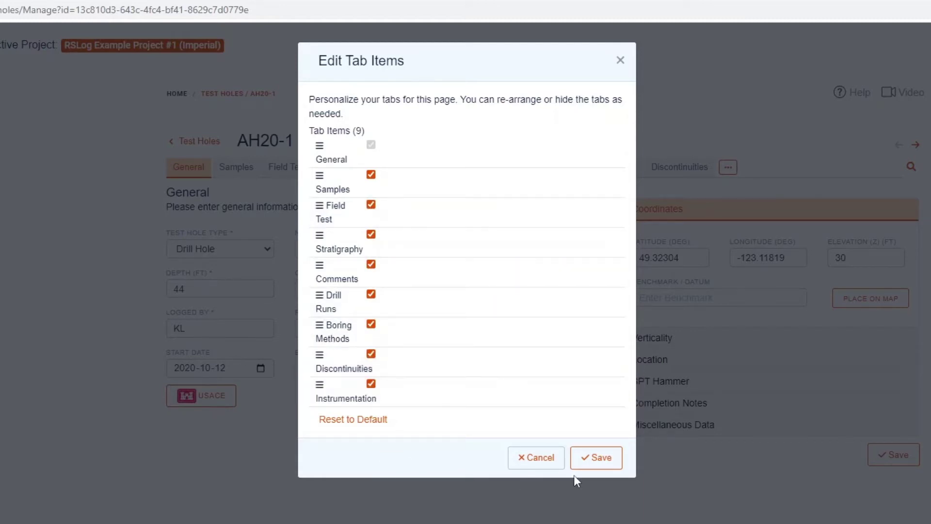
click(596, 457)
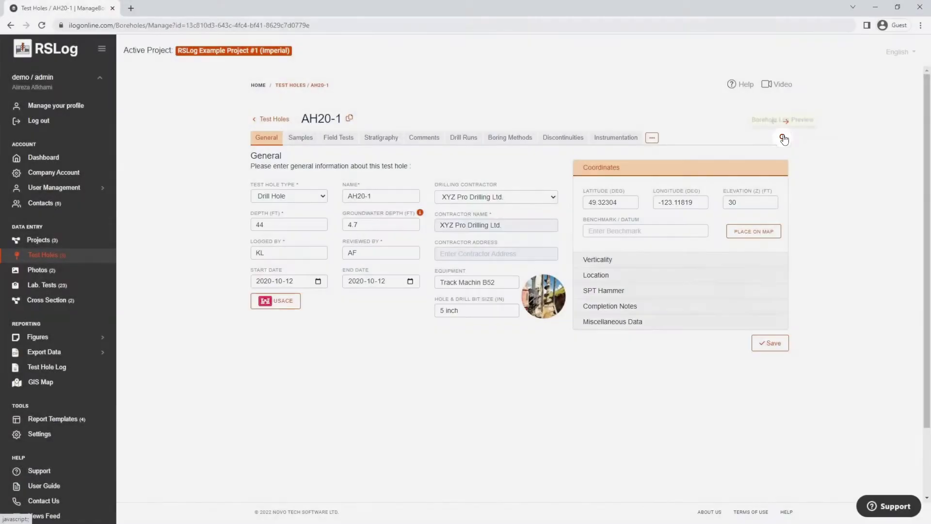
click(783, 139)
- Preview AH20-1's log with the Geotechnical Log #1 with Piezometer template, then close the PDF
click(769, 166)
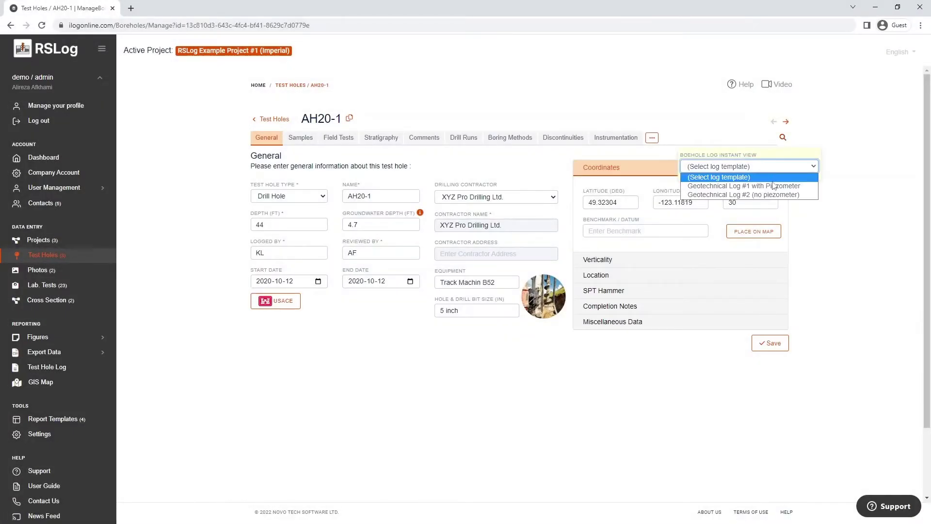
click(772, 187)
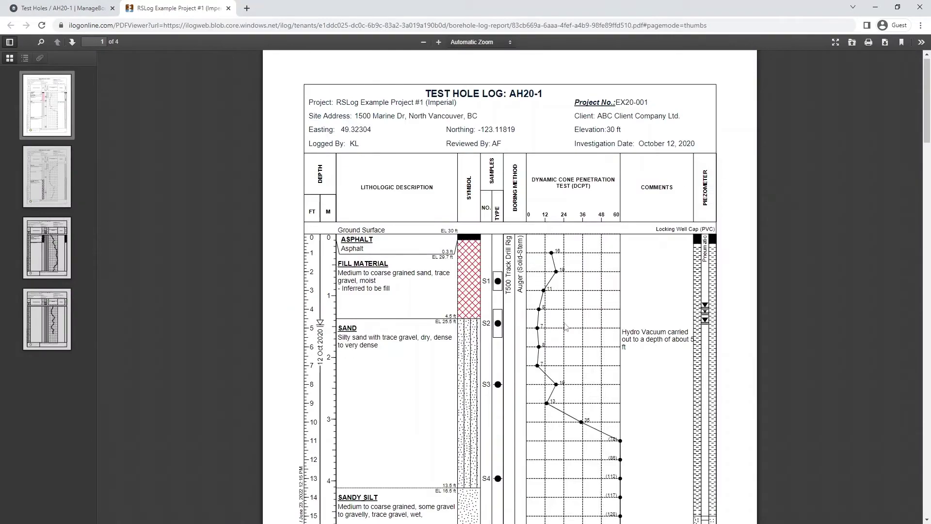
scroll(577, 325, down, 10)
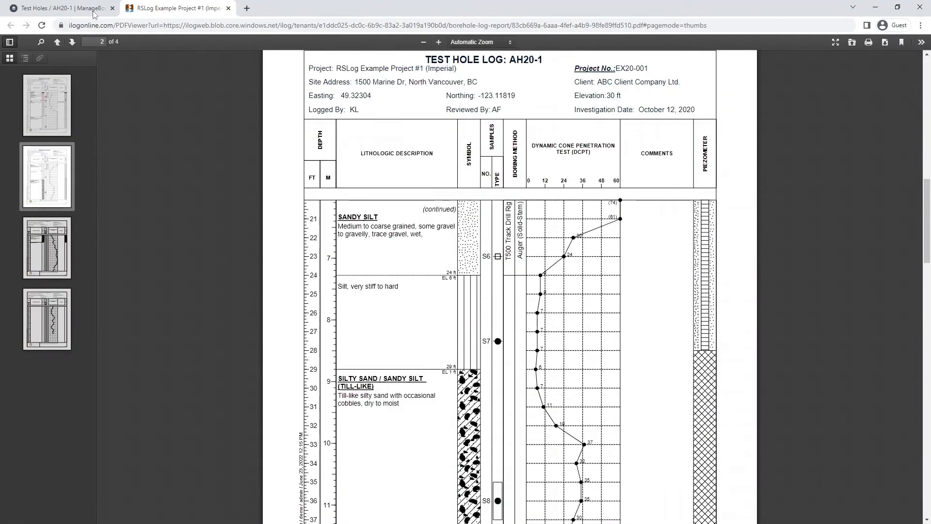
key(ctrl+w)
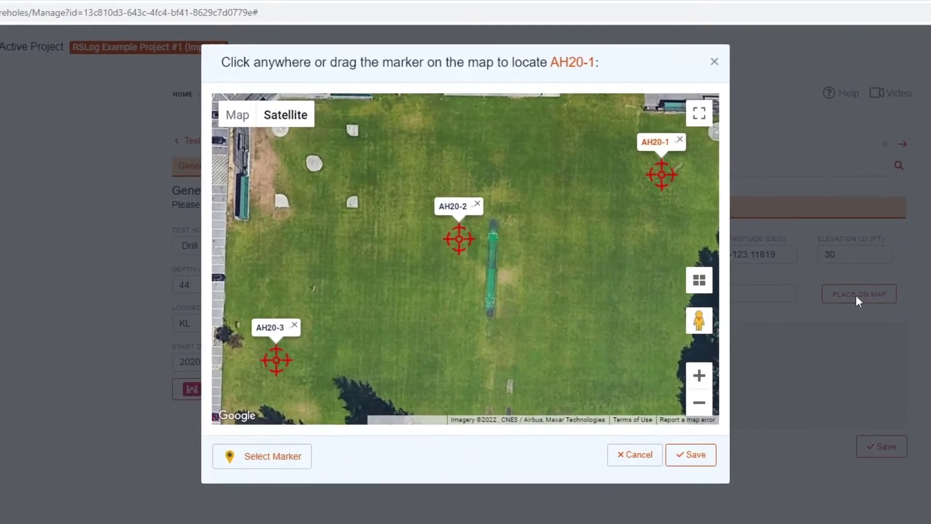
- Nudge the AH20-1 marker so longitude becomes -123.11821 and save the map location
click(665, 182)
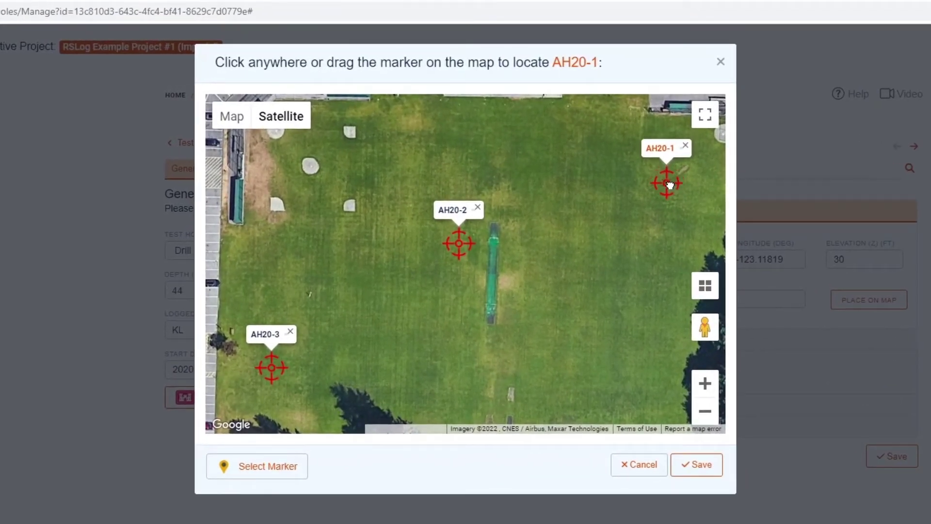
mouse_move(669, 184)
mouse_down()
mouse_move(662, 291)
mouse_move(662, 178)
mouse_up()
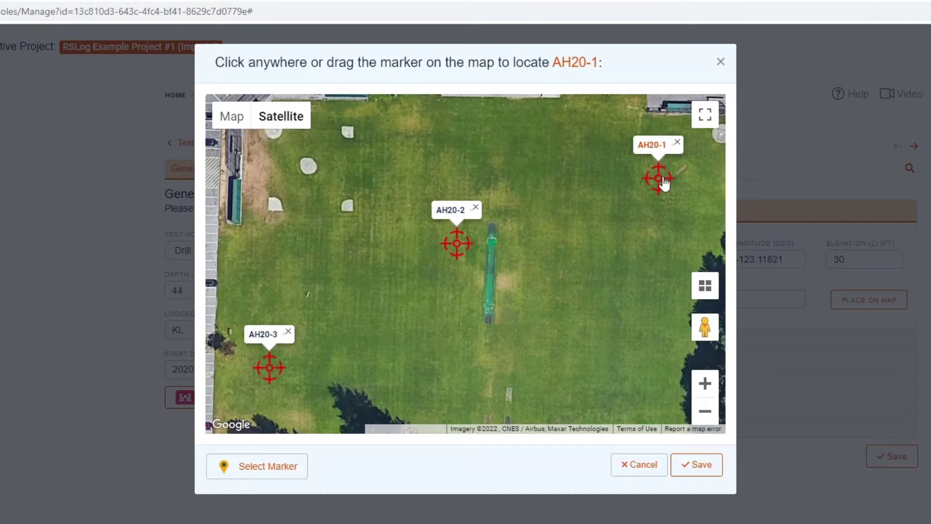
click(272, 467)
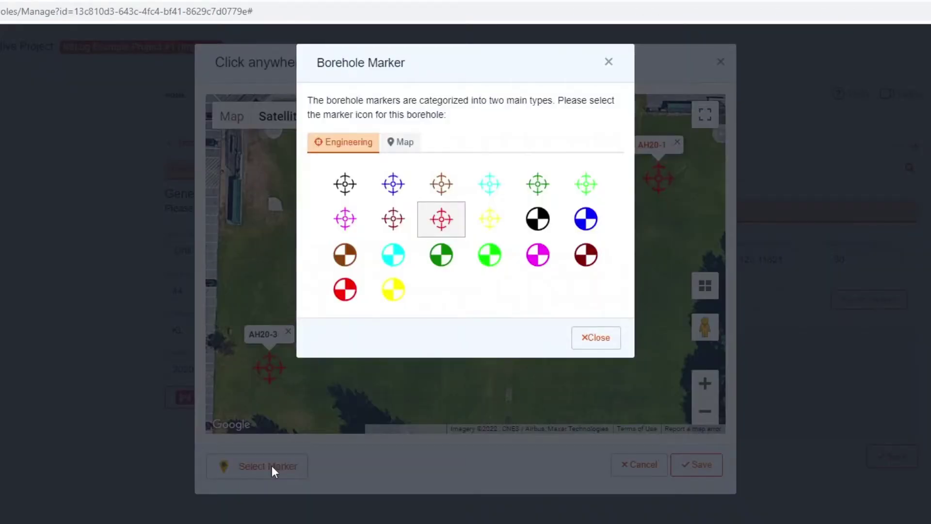
click(412, 143)
click(585, 314)
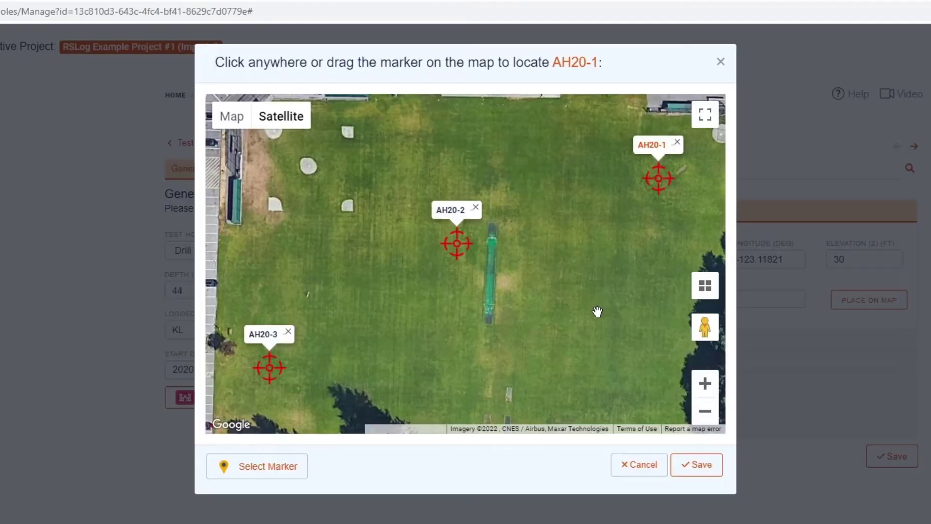
click(707, 461)
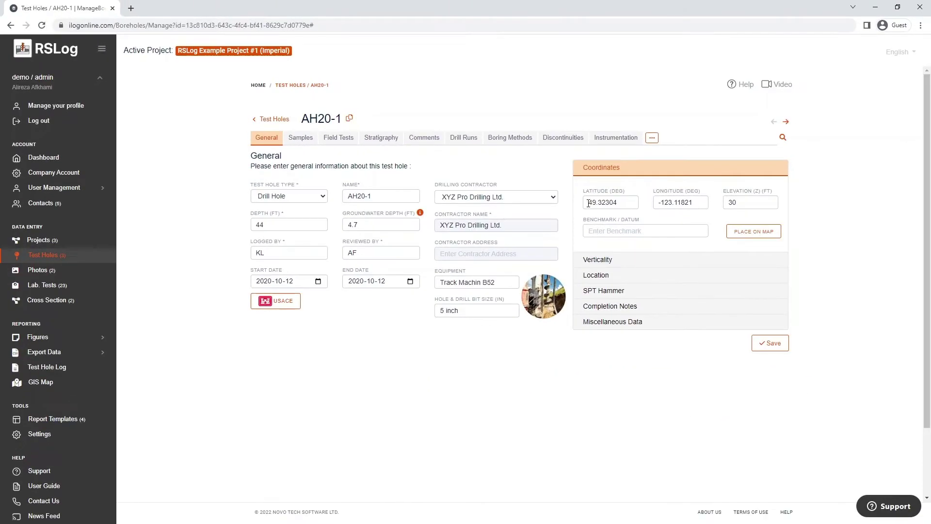
click(599, 260)
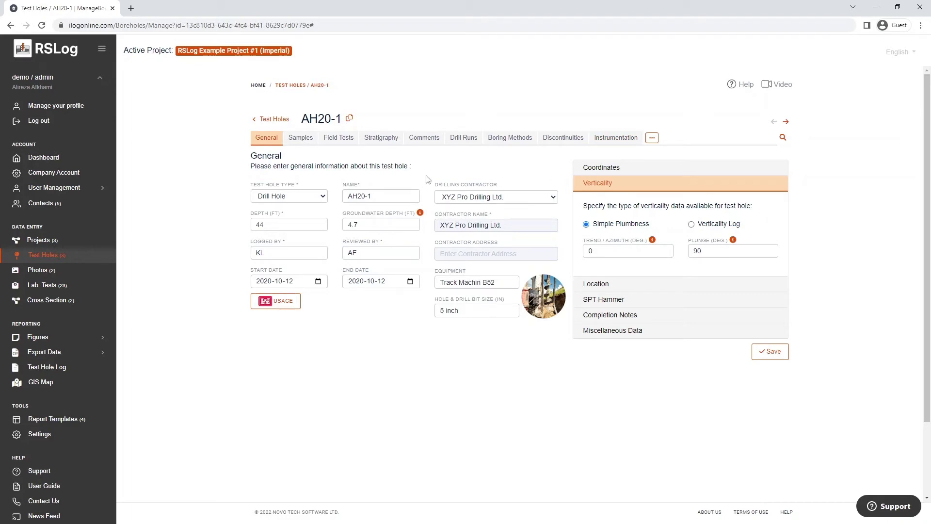
- Switch to AH20-1's Samples tab after checking its verticality
click(299, 141)
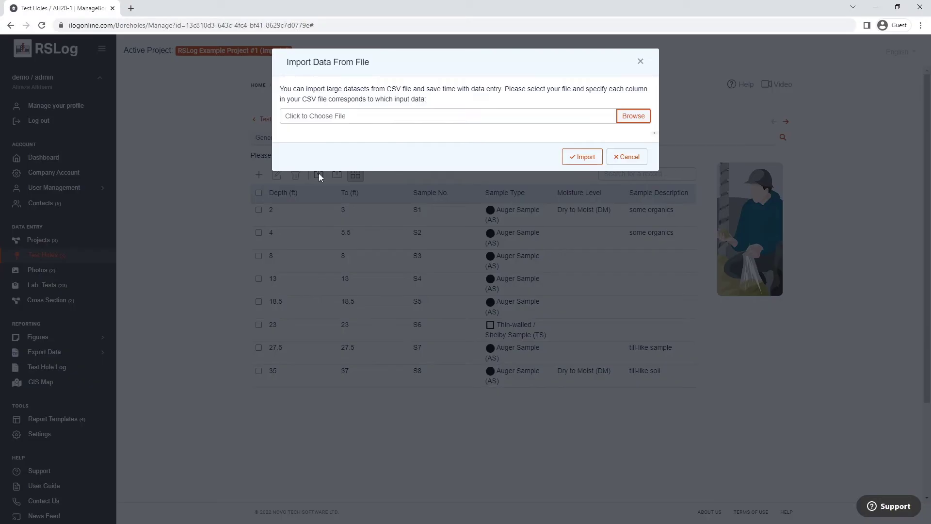
- Dismiss the import dialog, start a new AH20-1 sample and open its Sample Type list
click(641, 61)
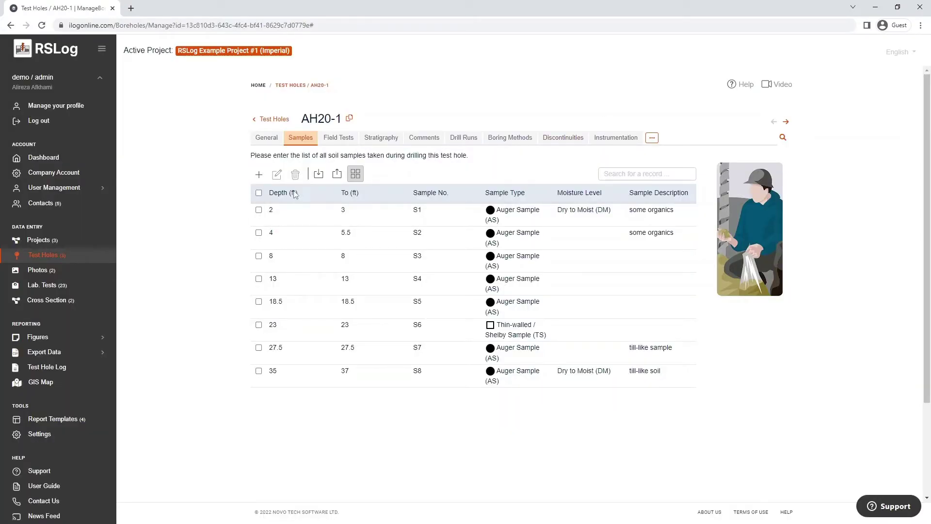
click(259, 175)
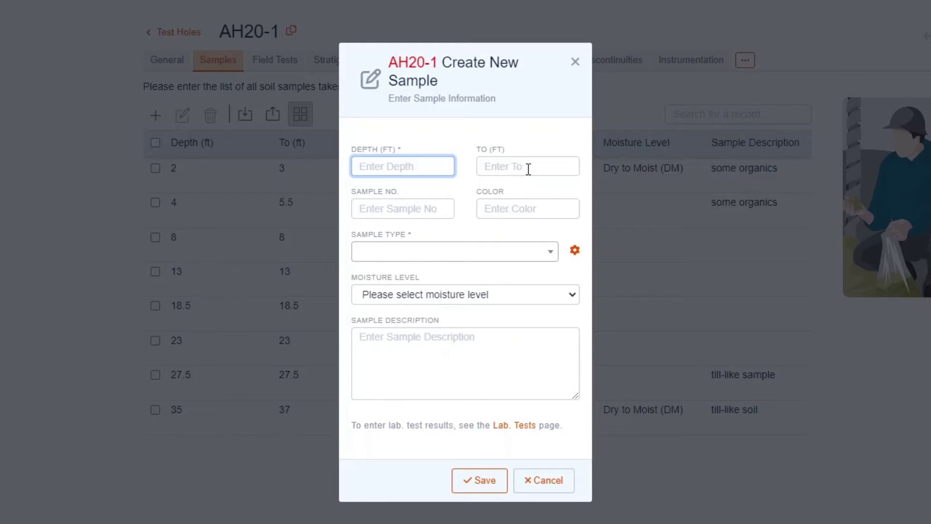
click(535, 253)
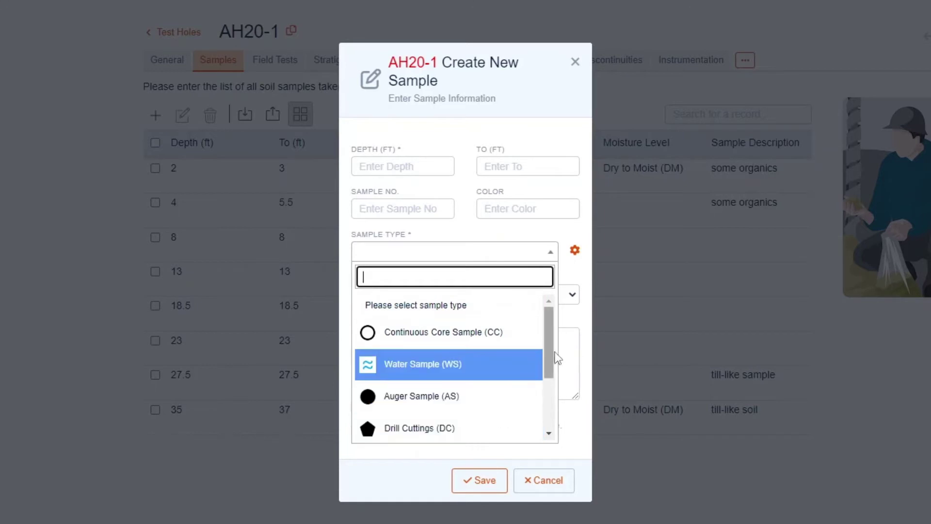
- Scroll through the sample types, close the list unchosen, then open the sample type settings
mouse_move(548, 356)
mouse_down()
mouse_move(542, 407)
mouse_move(556, 346)
mouse_up()
click(579, 267)
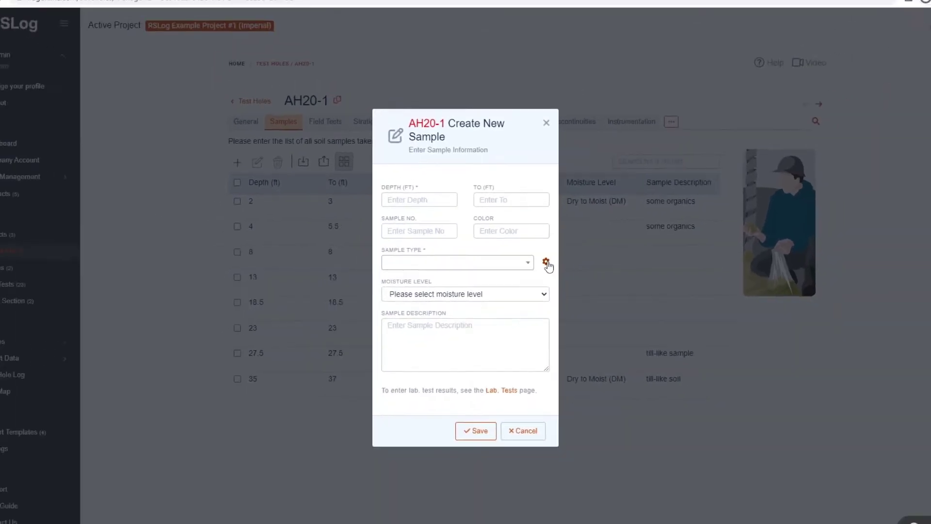
click(545, 263)
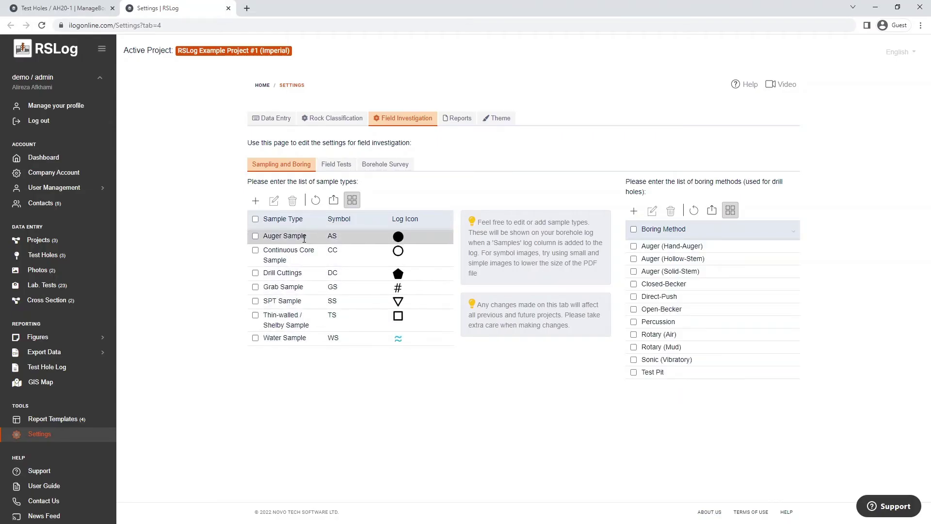
- Leave the sample-type settings, discard the unsaved sample form and go to AH20-1's Field Tests
click(229, 8)
click(537, 138)
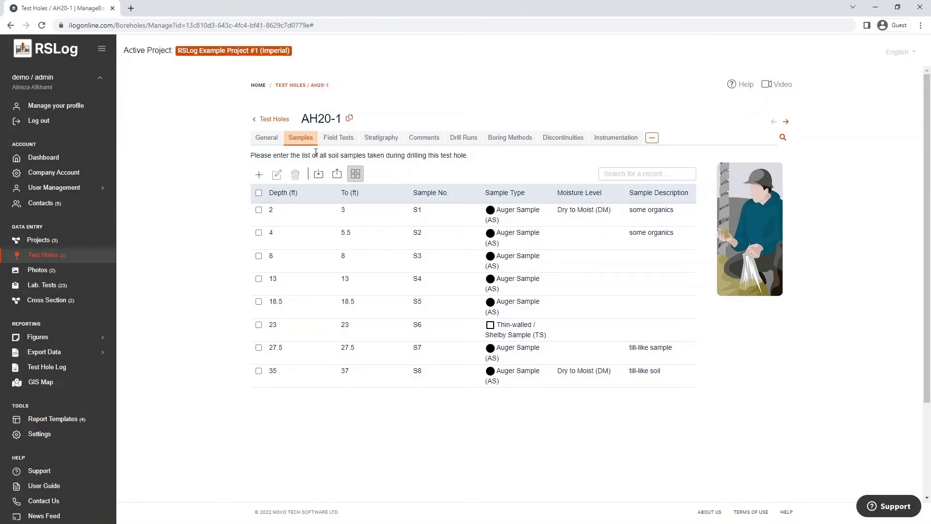
click(339, 139)
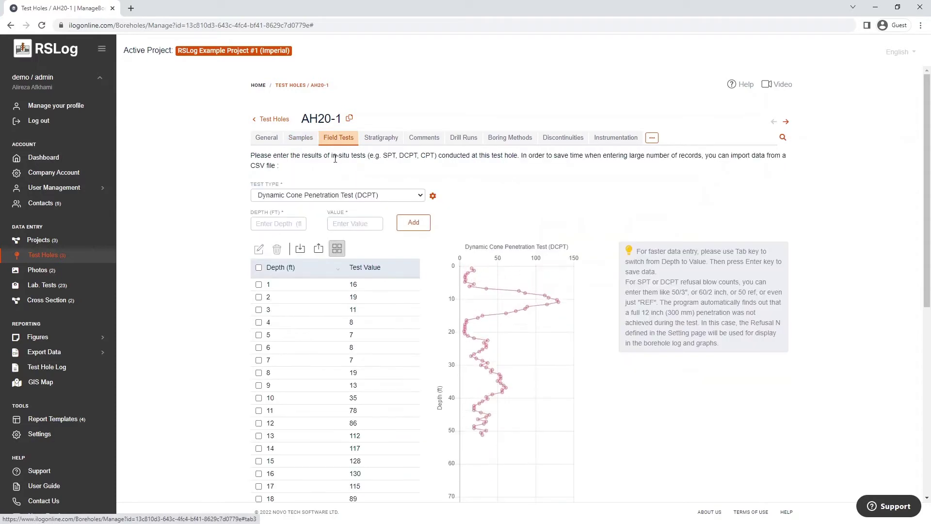
- Check the field test types and their settings while keeping DCPT, then enlarge and close its depth chart
click(407, 199)
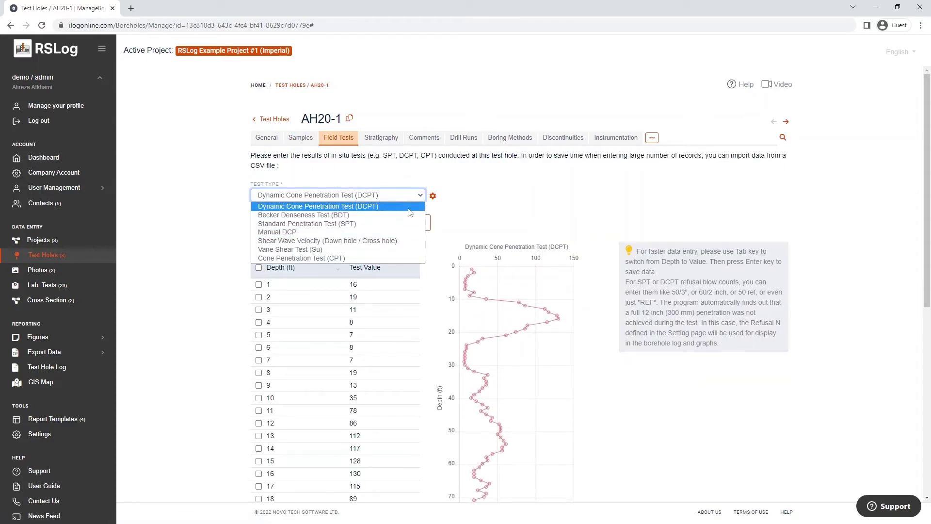
click(455, 212)
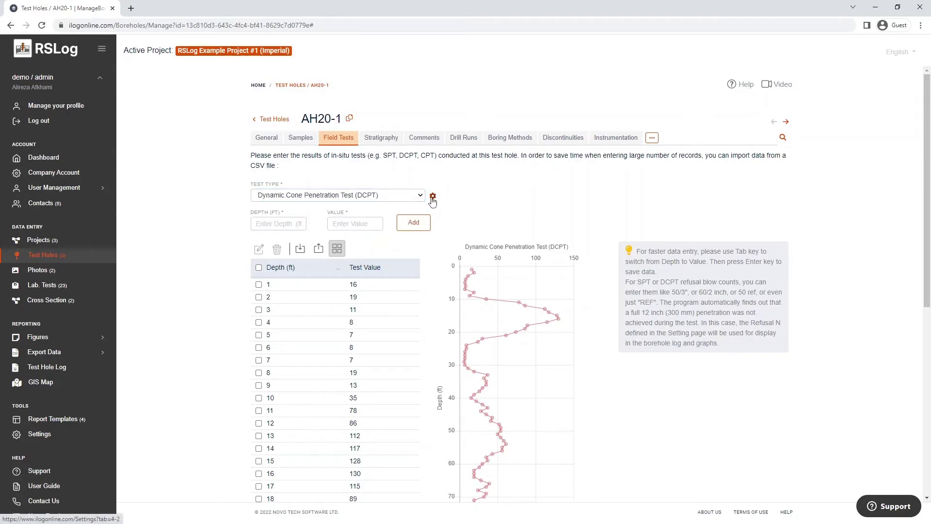
click(432, 197)
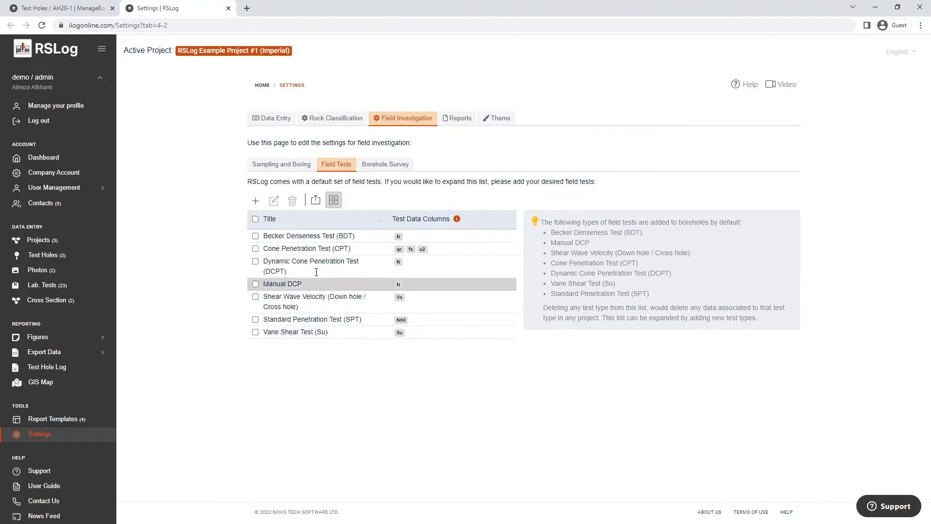
click(228, 8)
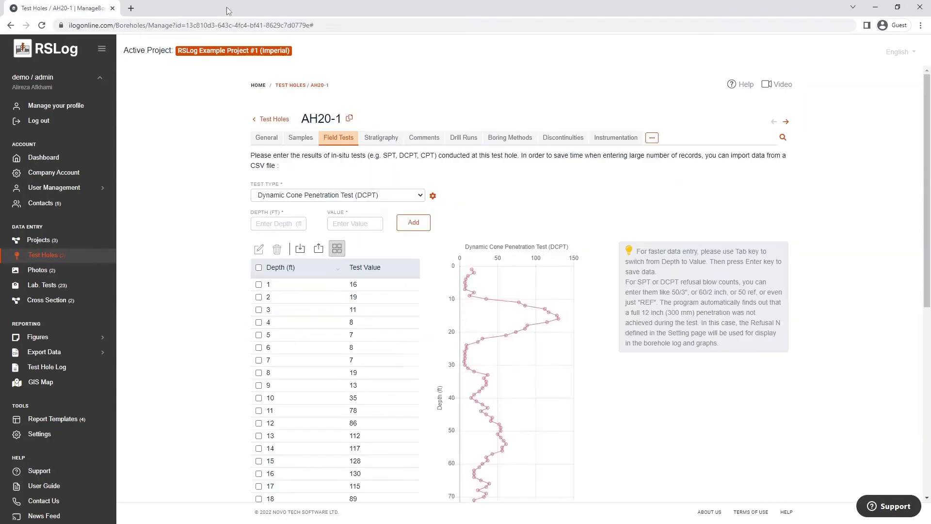
click(542, 314)
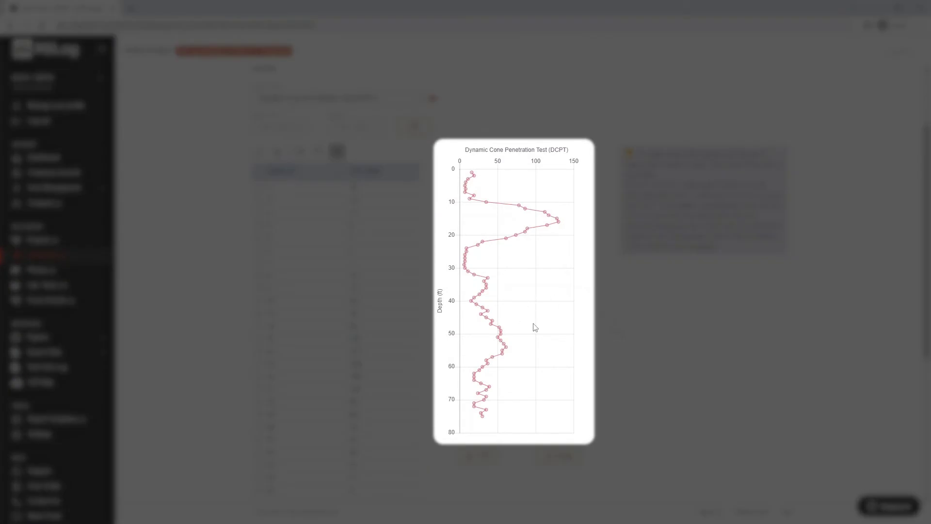
click(507, 322)
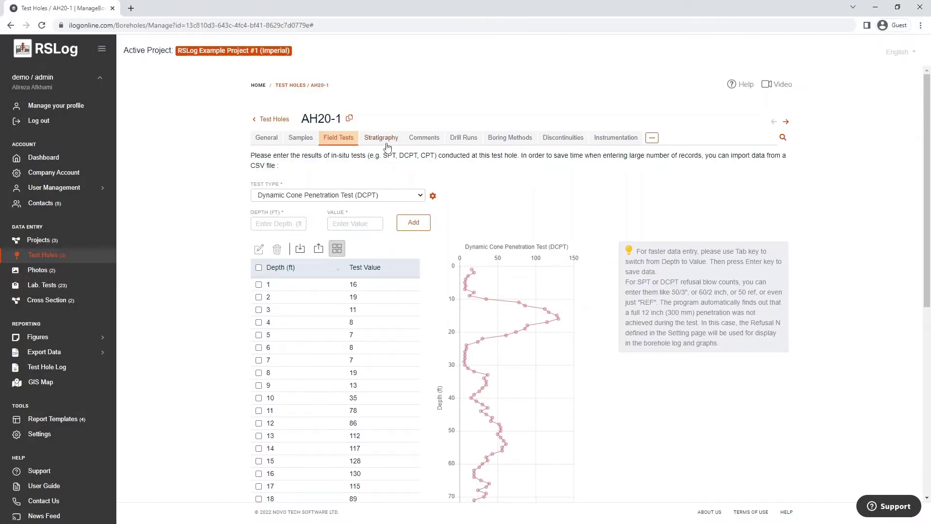
- Generate and review AH20-1's PDF log using the 'Geotechnical Log #1 with Piezometer' template
click(387, 142)
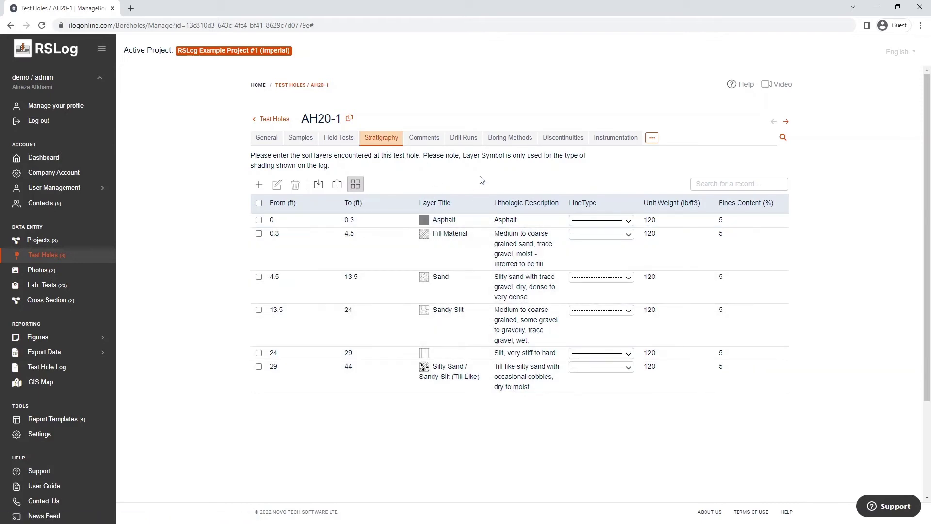
click(782, 138)
click(755, 167)
click(758, 186)
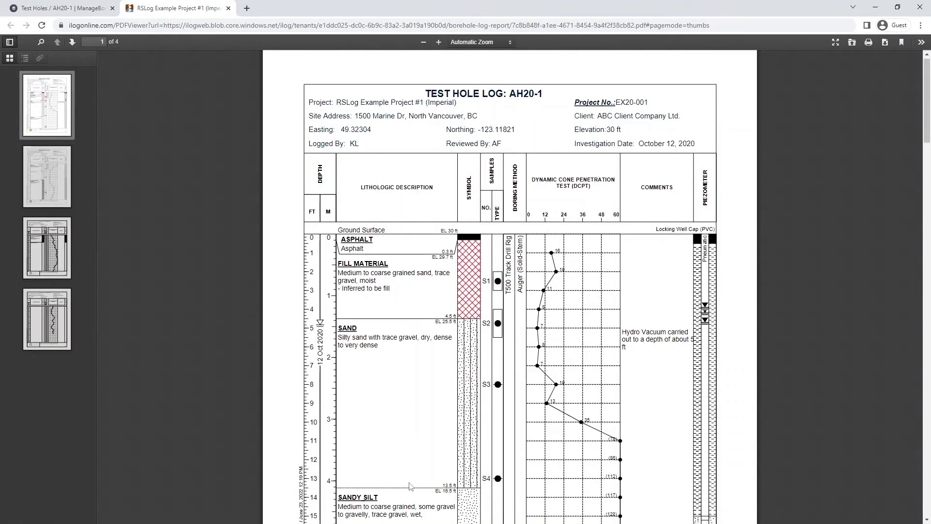
scroll(410, 480, down, 2)
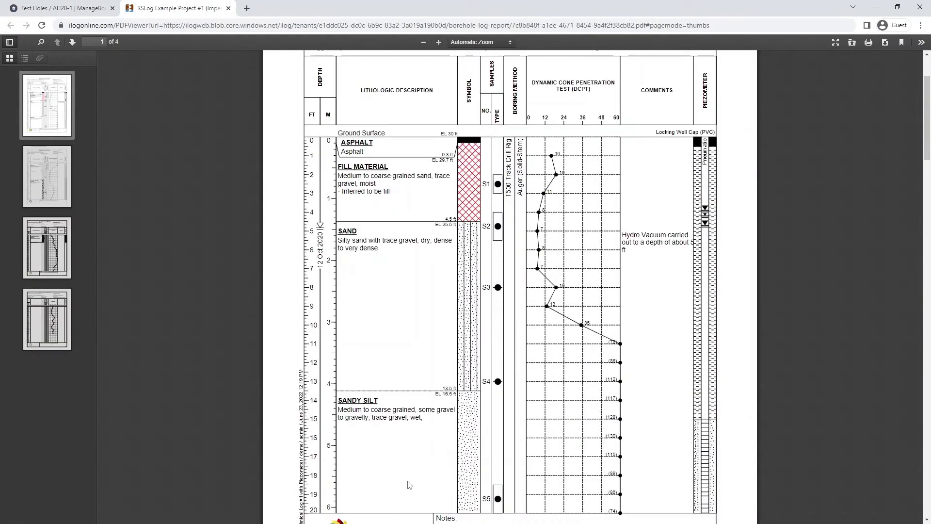
click(71, 9)
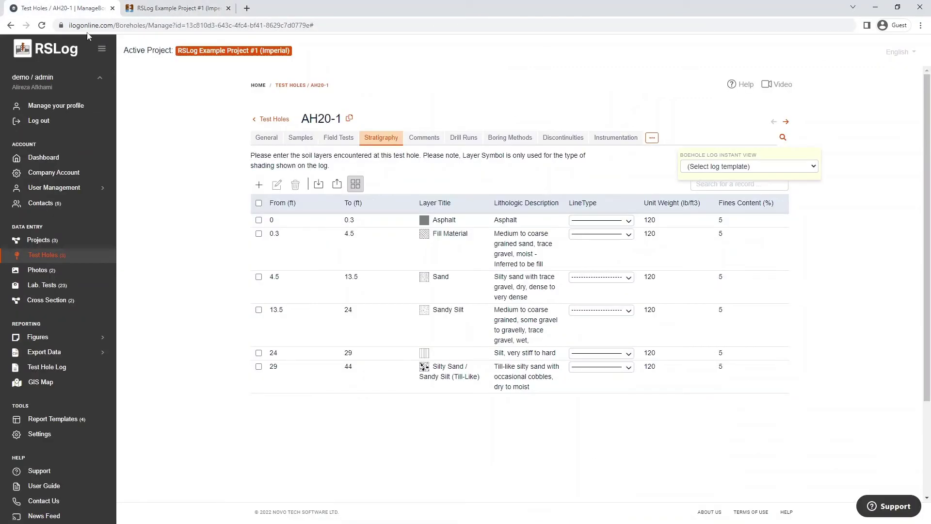
click(258, 277)
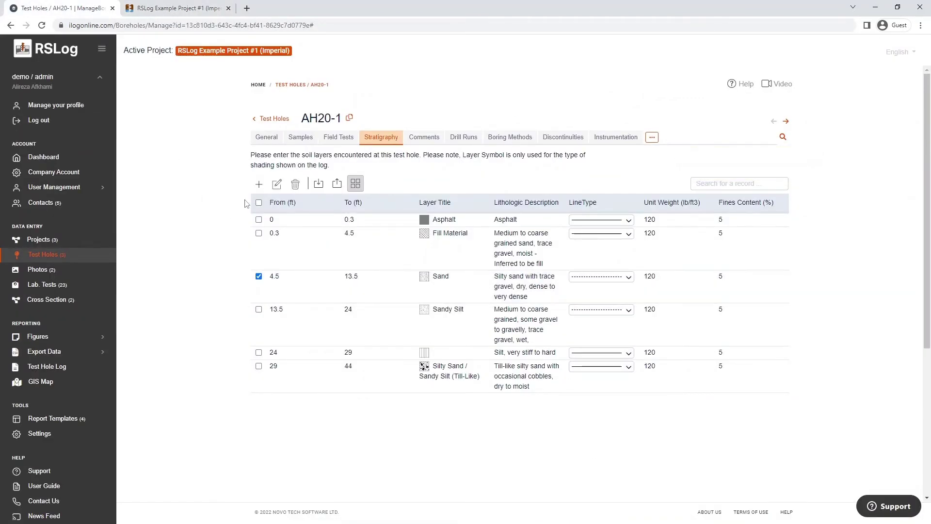
click(278, 187)
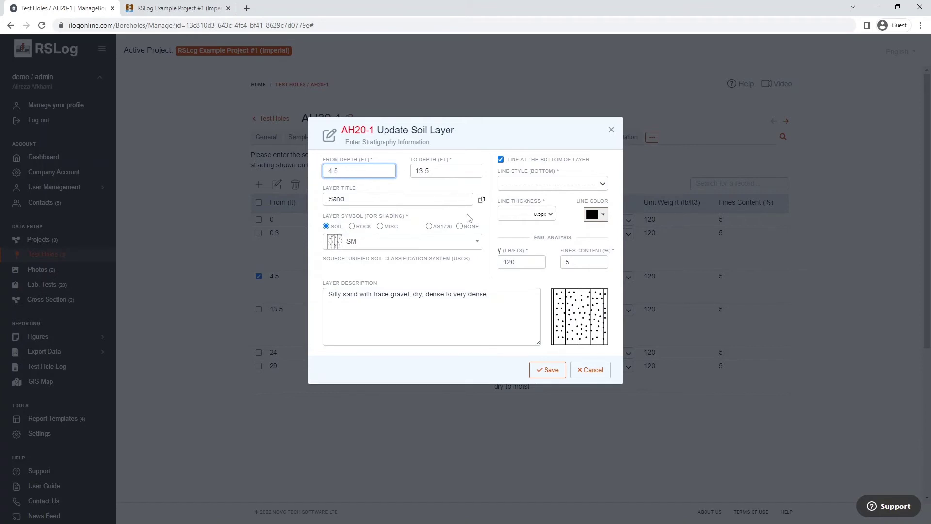
click(474, 243)
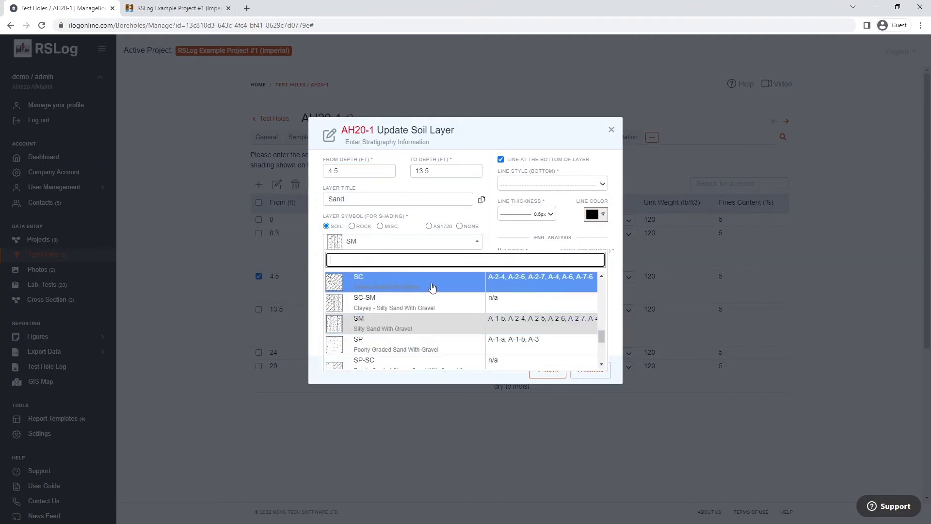
click(314, 289)
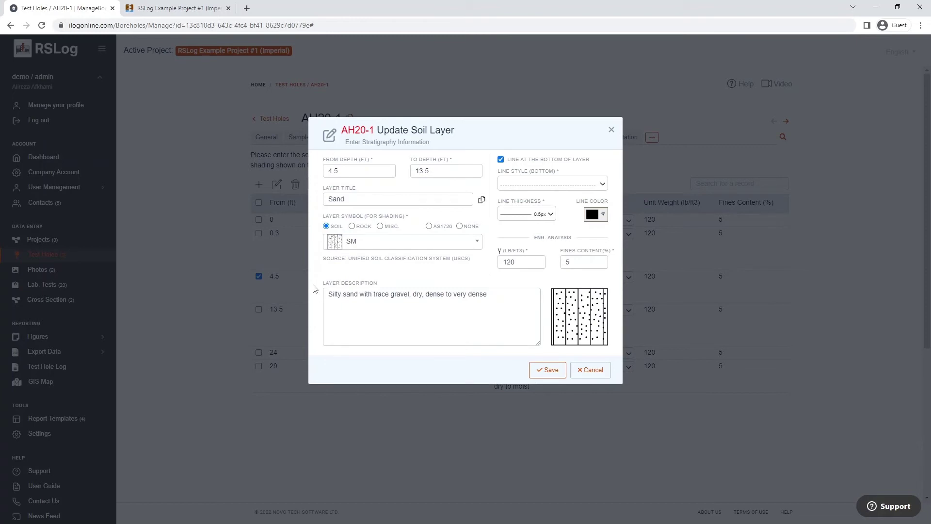
click(611, 130)
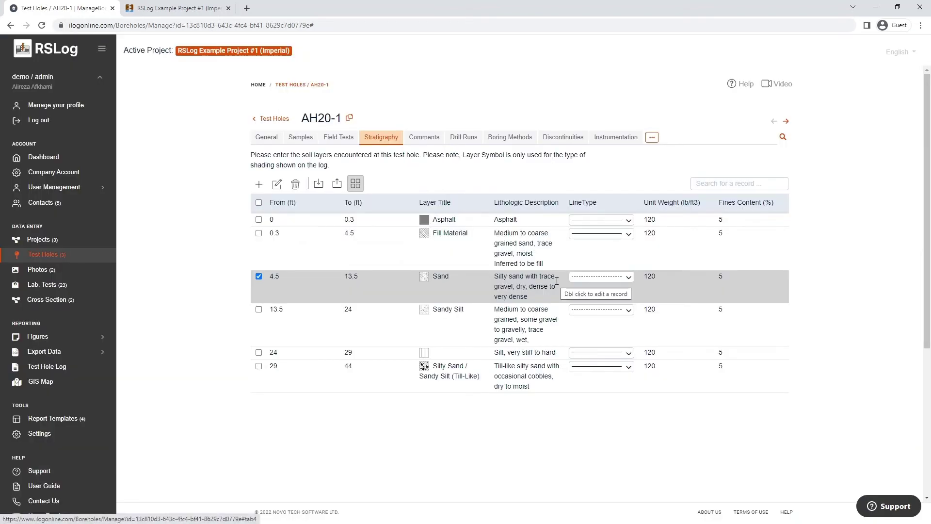
- View AH20-1's comments, then its four drill runs from 0 to 31 ft
click(439, 146)
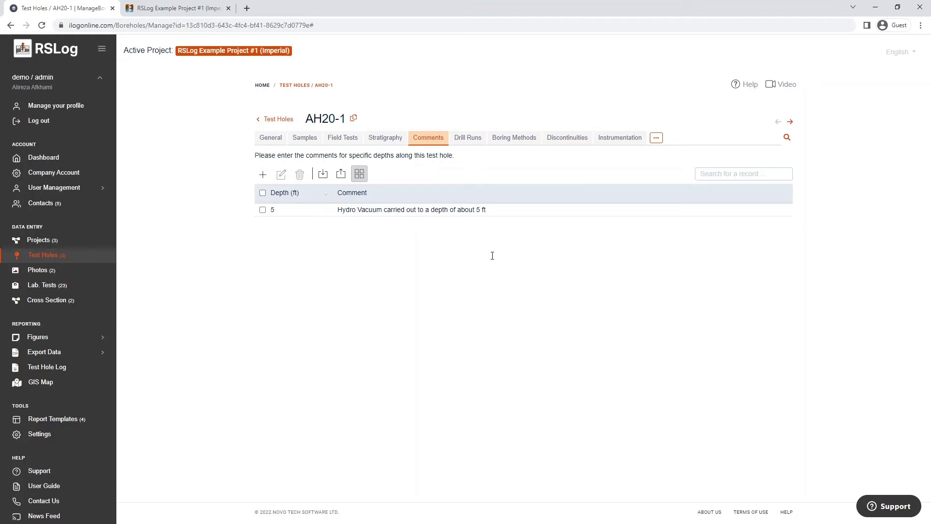
click(467, 137)
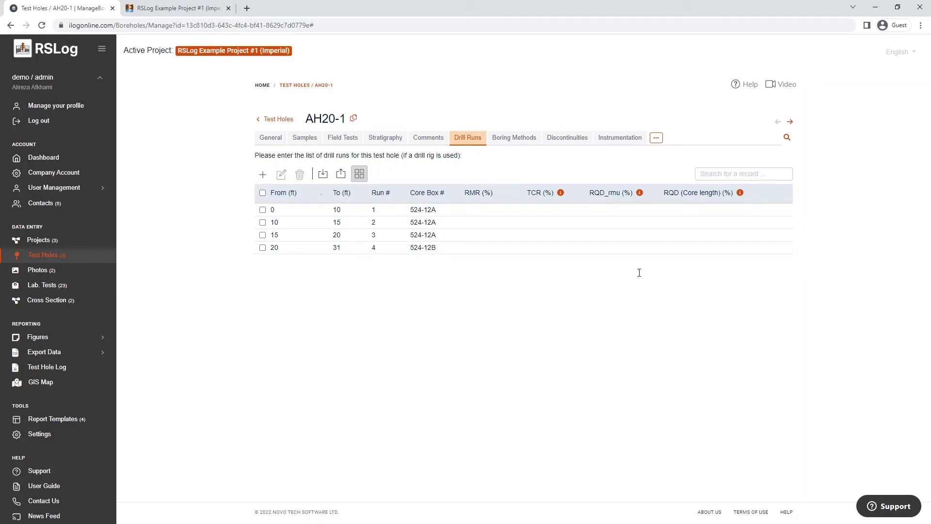
- Review the drill method options and their settings in a new boring method form, then cancel it unsaved
click(512, 140)
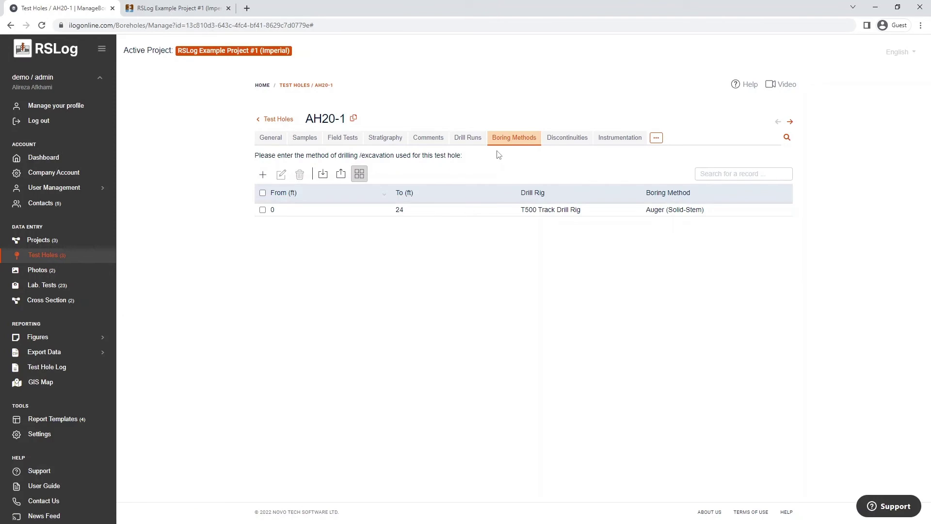
click(262, 175)
click(700, 277)
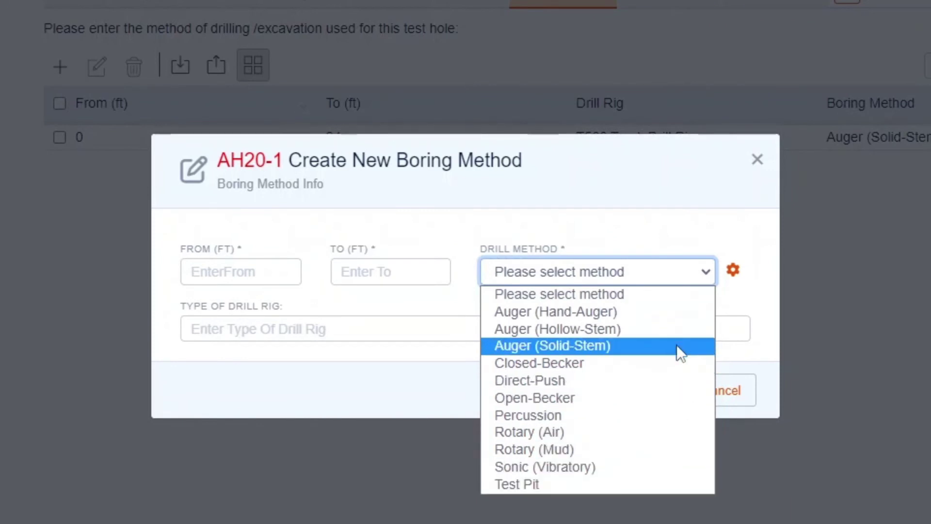
click(726, 289)
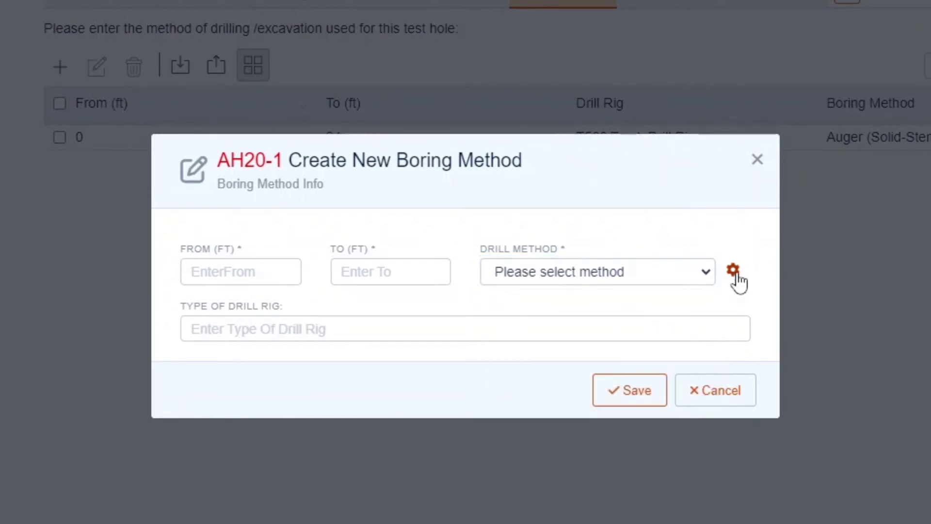
click(733, 270)
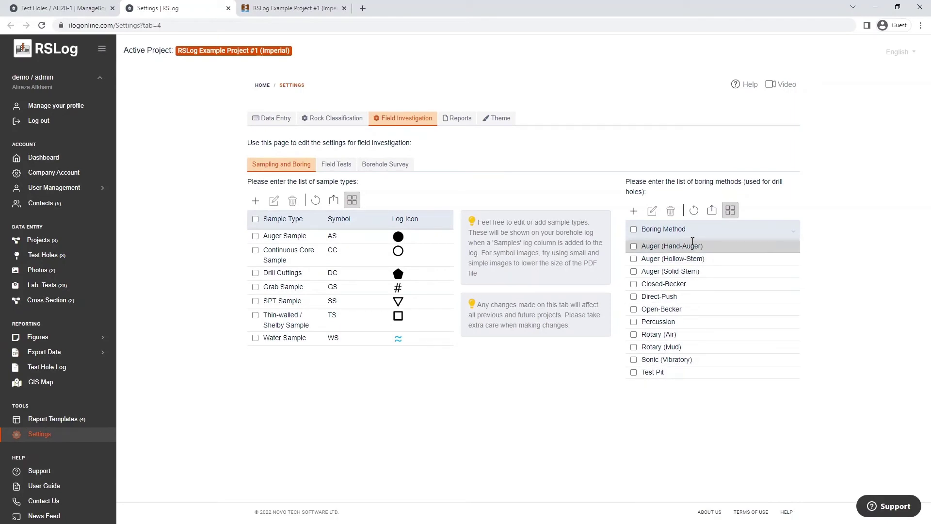
click(228, 9)
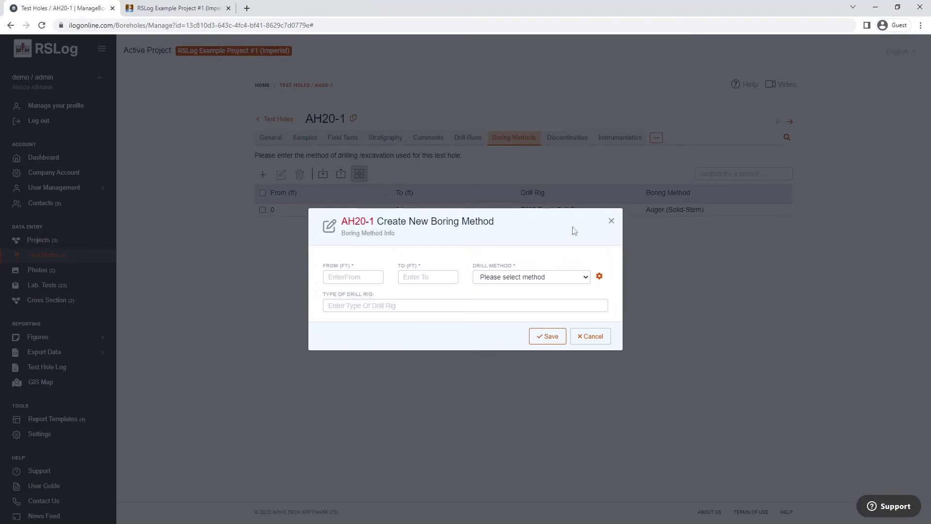
click(610, 222)
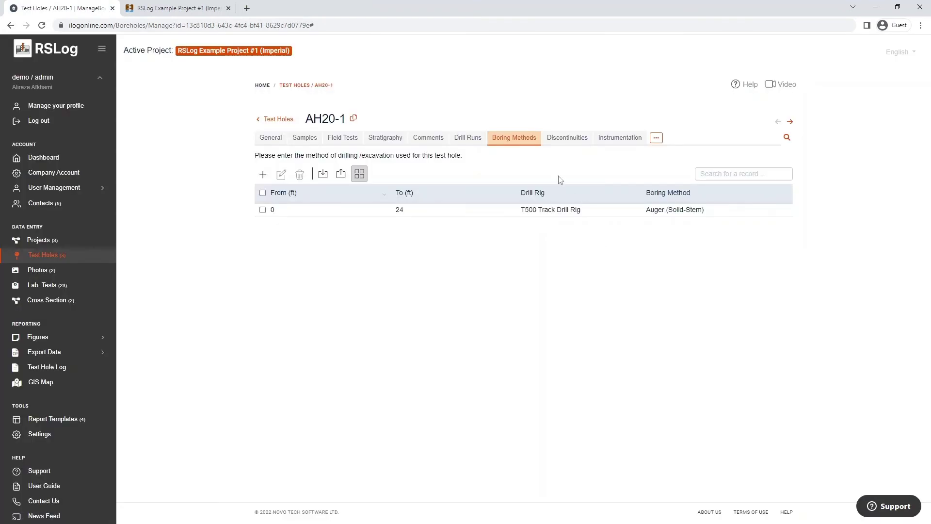
- Open the empty Discontinuities list, browse defect types without adding one, then go to Instrumentation
click(566, 140)
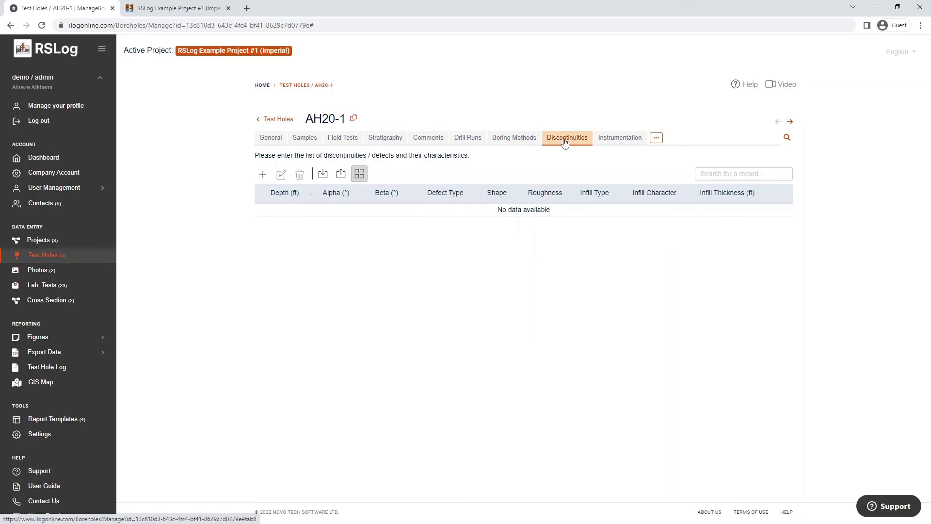
click(261, 175)
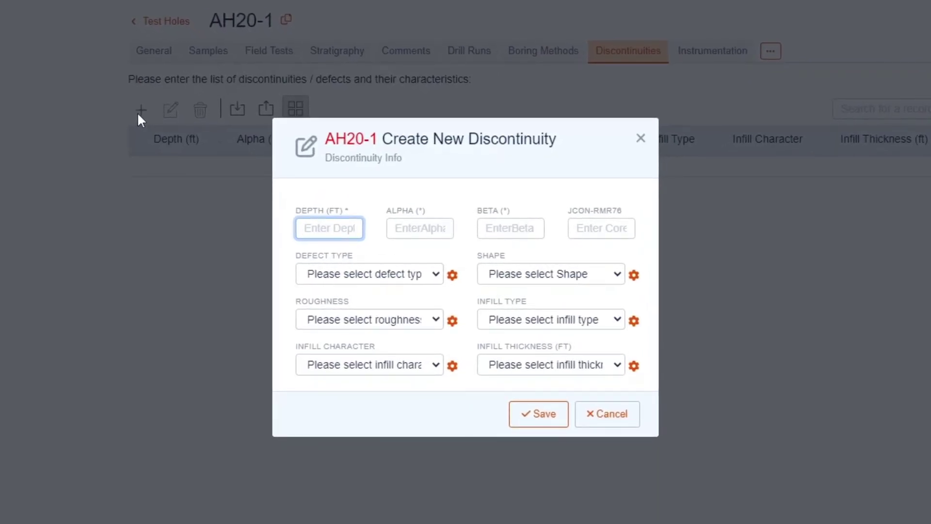
click(434, 279)
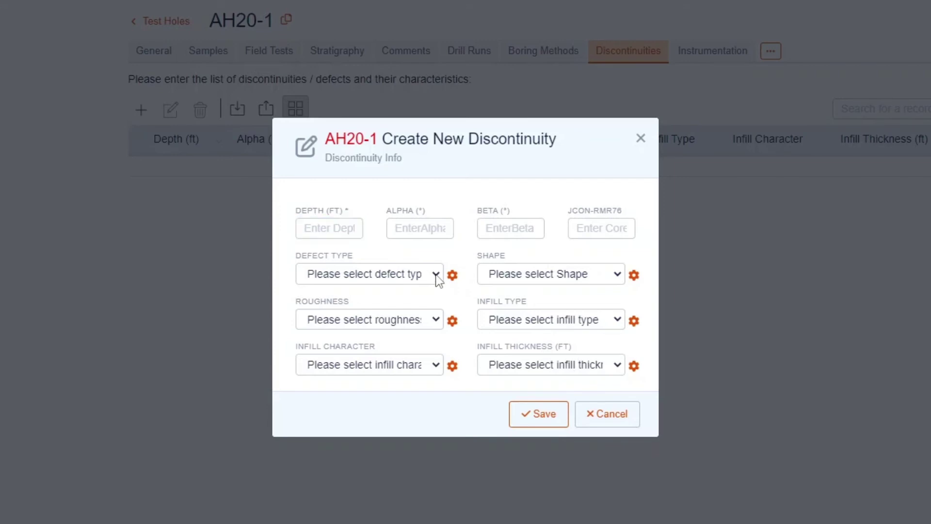
click(436, 276)
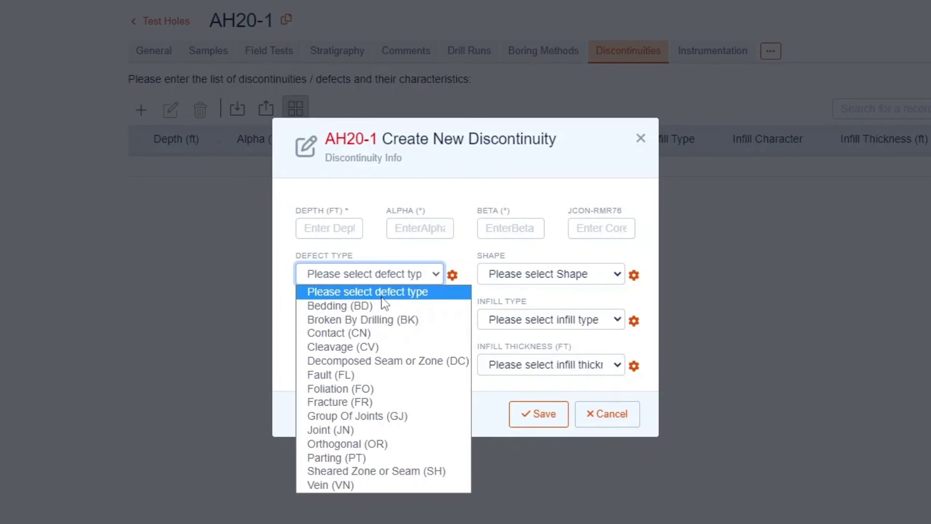
click(279, 293)
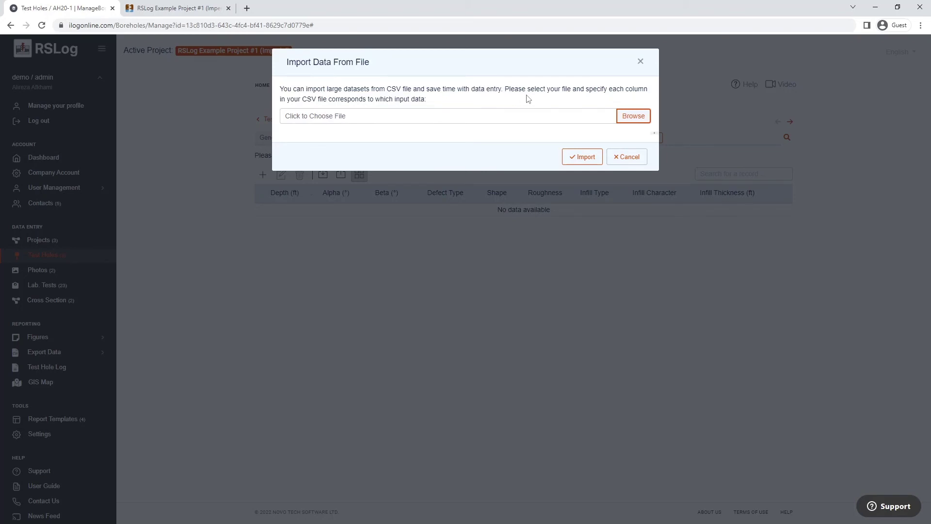
click(641, 63)
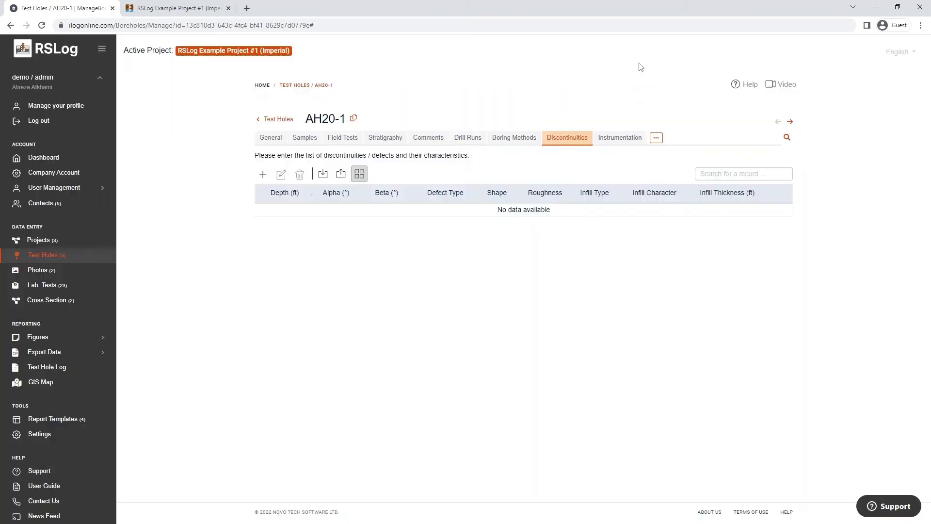
click(623, 140)
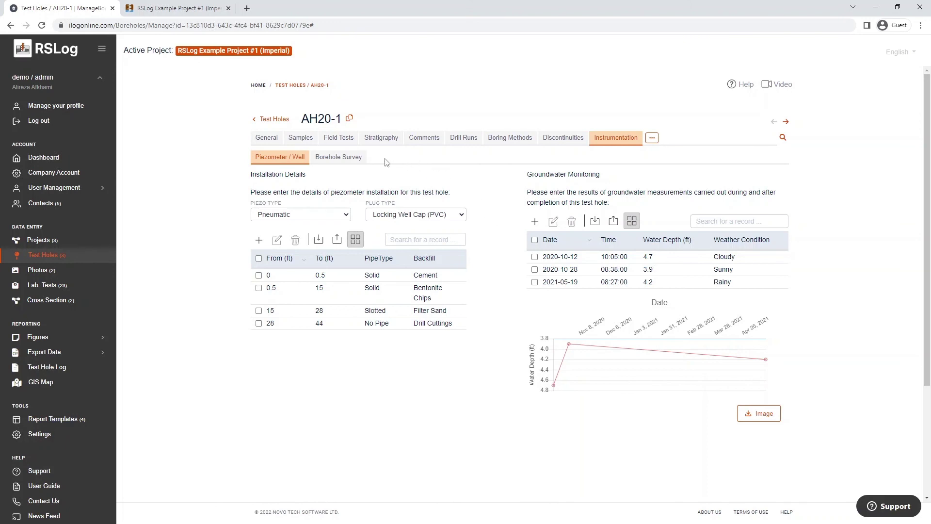
- Switch to Borehole Survey to show the Sonar Caliper dataset 'data #1' and its depth graph
click(343, 162)
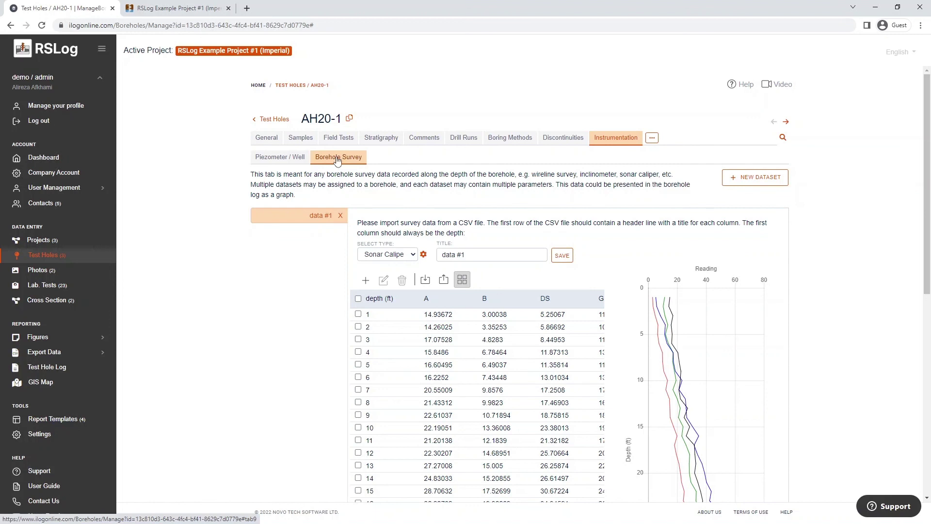
scroll(830, 292, down, 4)
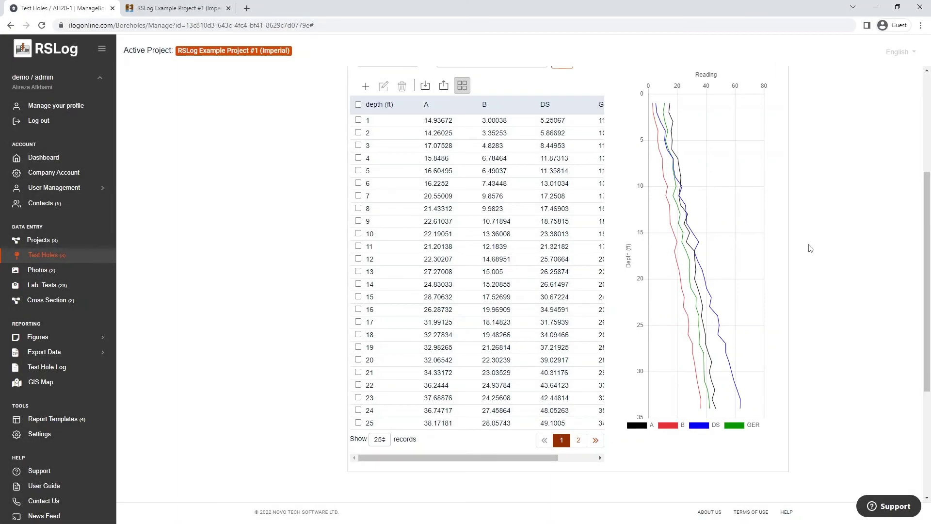
scroll(810, 249, up, 4)
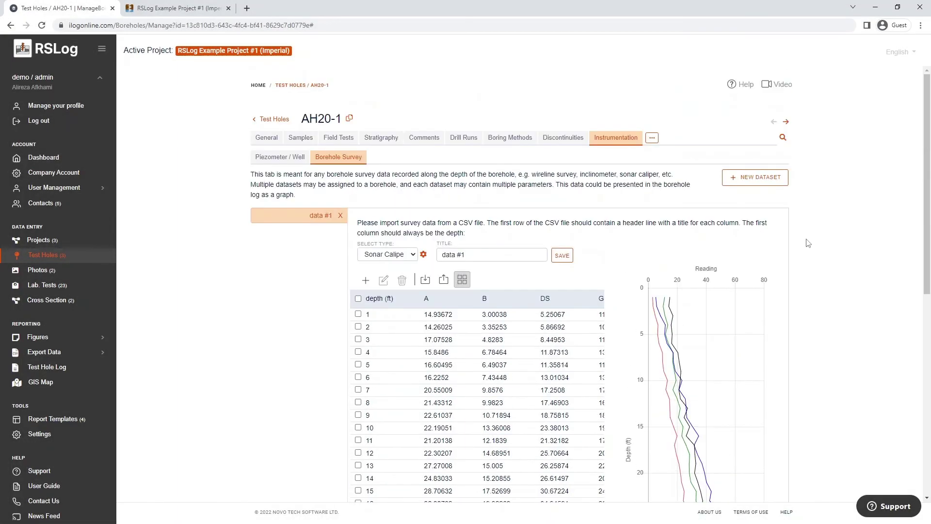